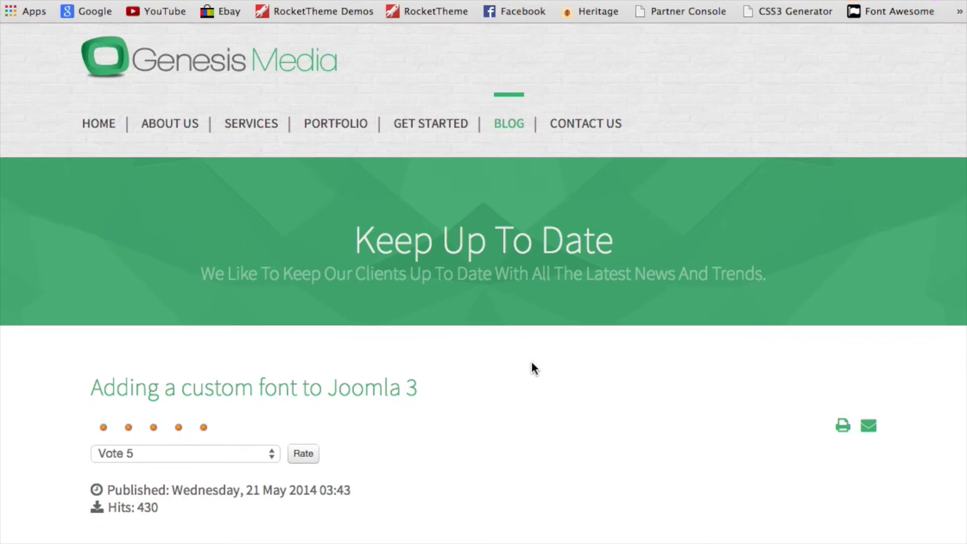
Step: Scroll up and down through the current page to review its content
scroll(556, 395, "down", 3)
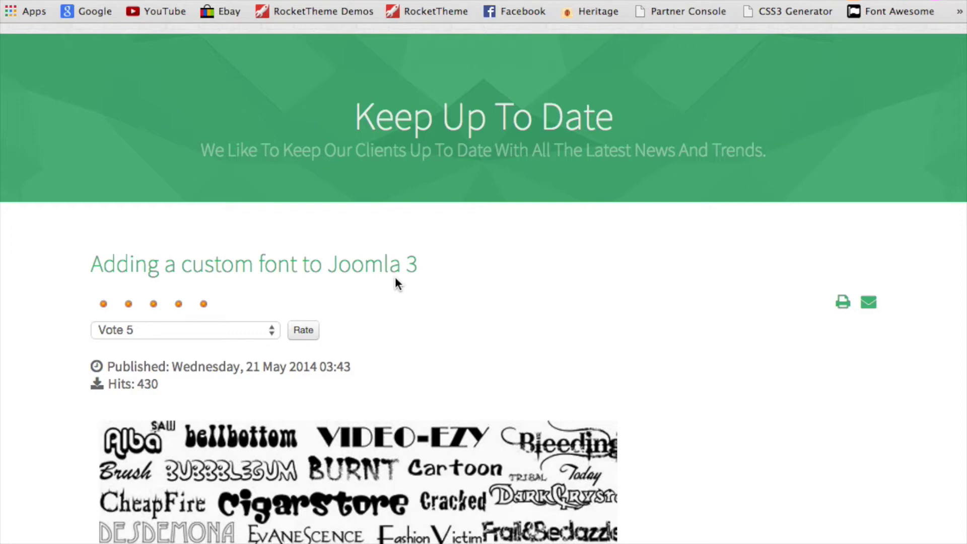
scroll(500, 343, "down", 10)
scroll(501, 338, "down", 1)
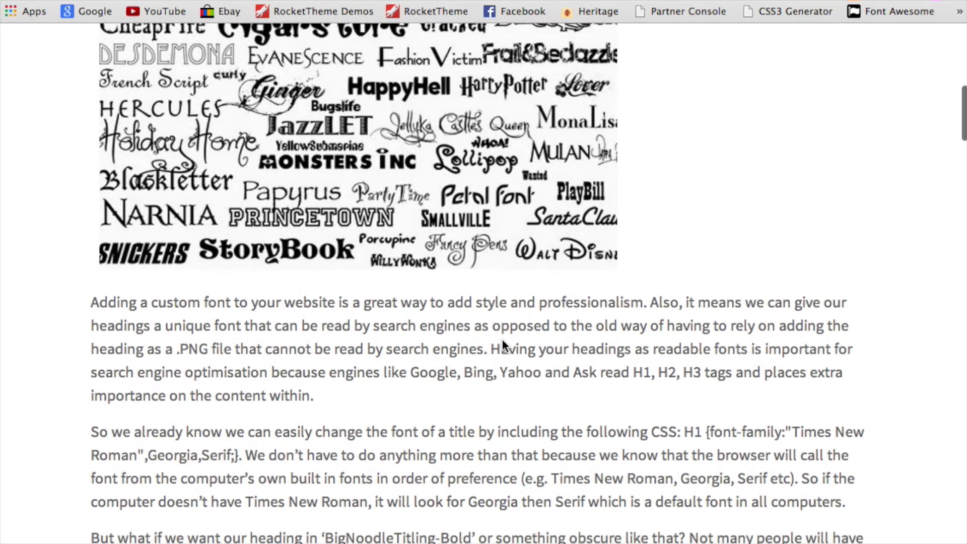
scroll(501, 339, "down", 5)
scroll(502, 339, "up", 16)
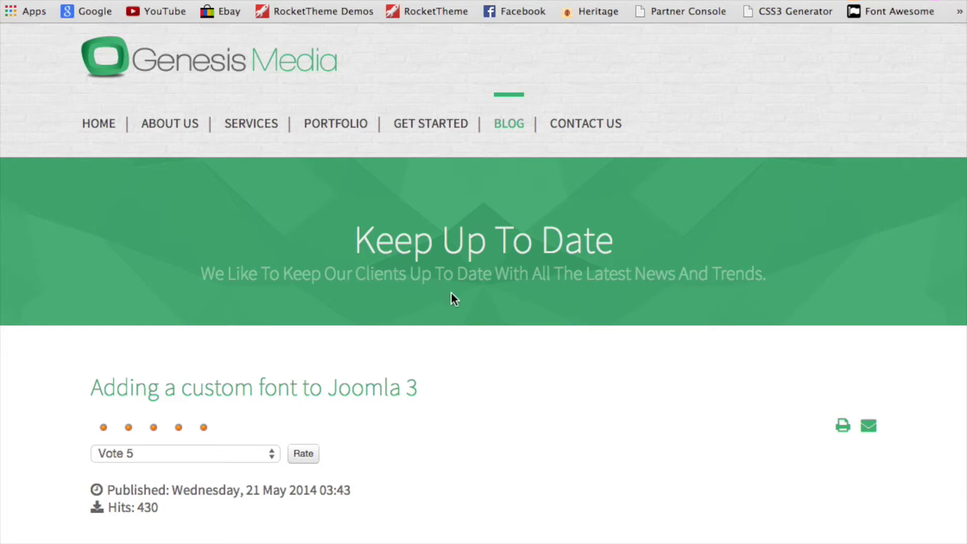
scroll(627, 371, "down", 15)
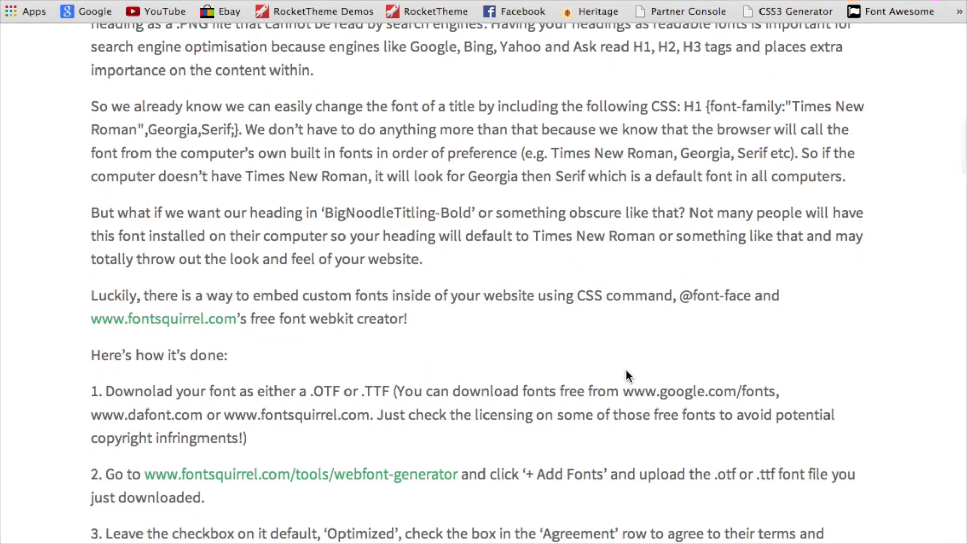
scroll(678, 347, "up", 5)
scroll(685, 339, "up", 12)
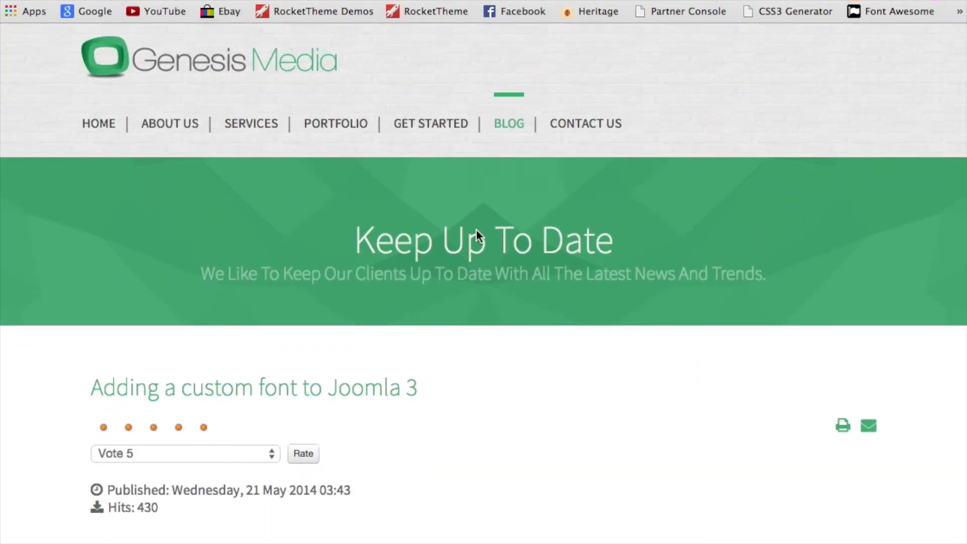
scroll(572, 307, "down", 3)
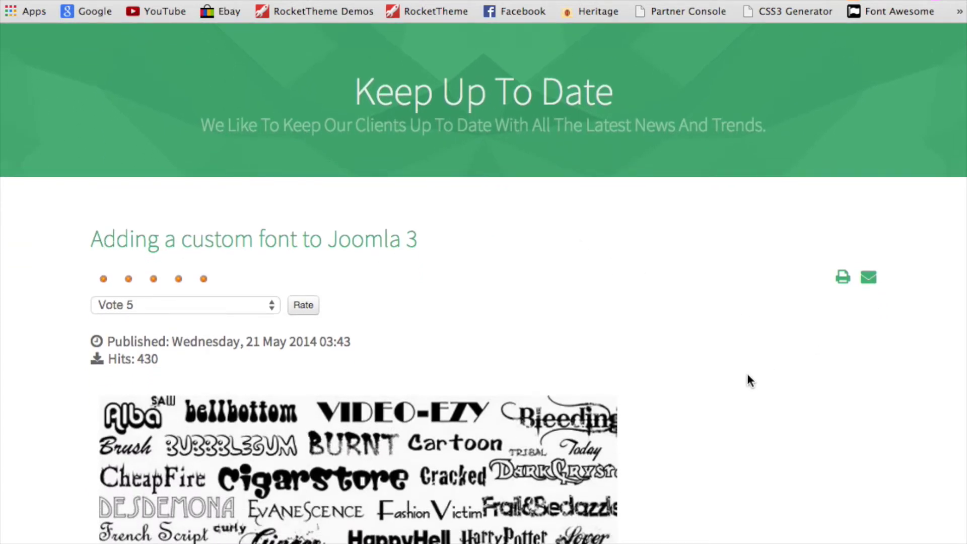
scroll(747, 373, "down", 15)
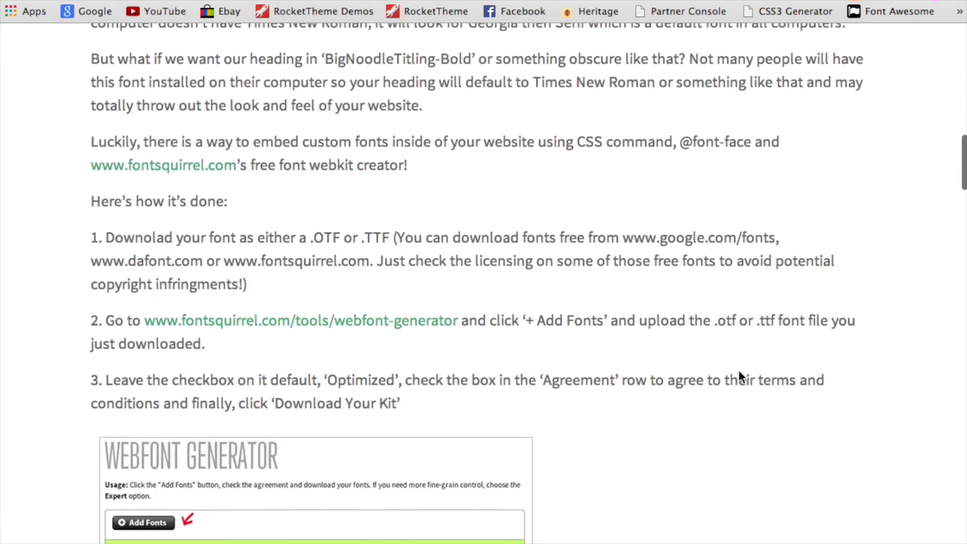
scroll(301, 375, "down", 6)
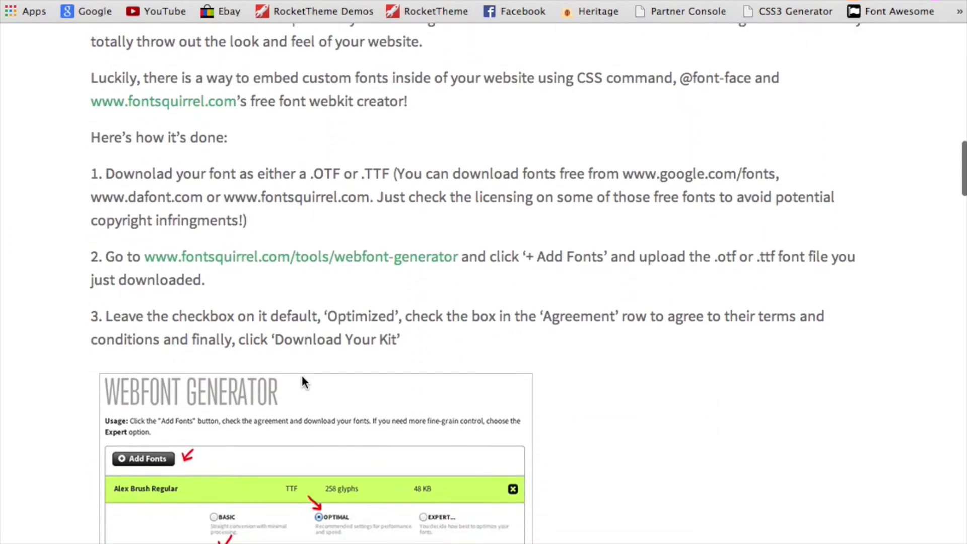
scroll(557, 378, "down", 18)
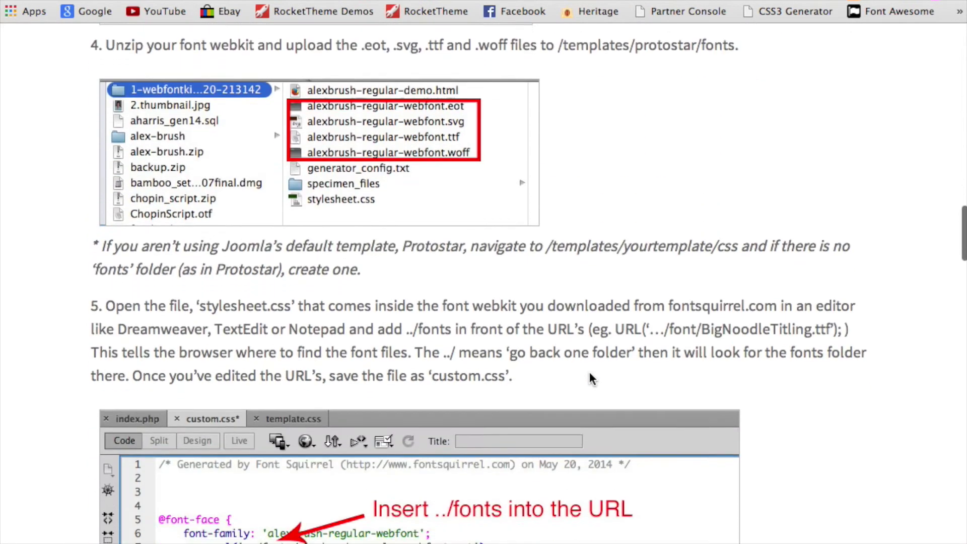
scroll(606, 371, "down", 13)
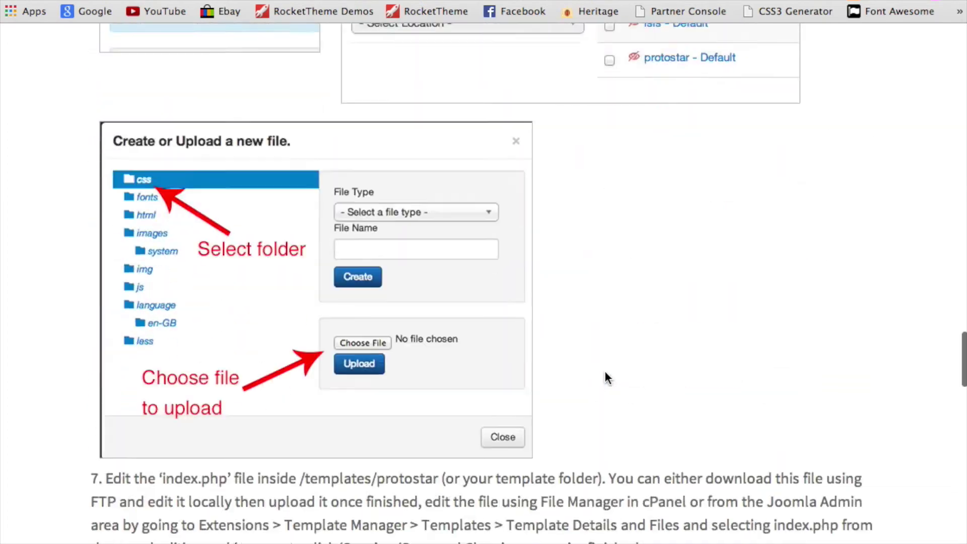
scroll(605, 370, "up", 20)
scroll(610, 374, "up", 10)
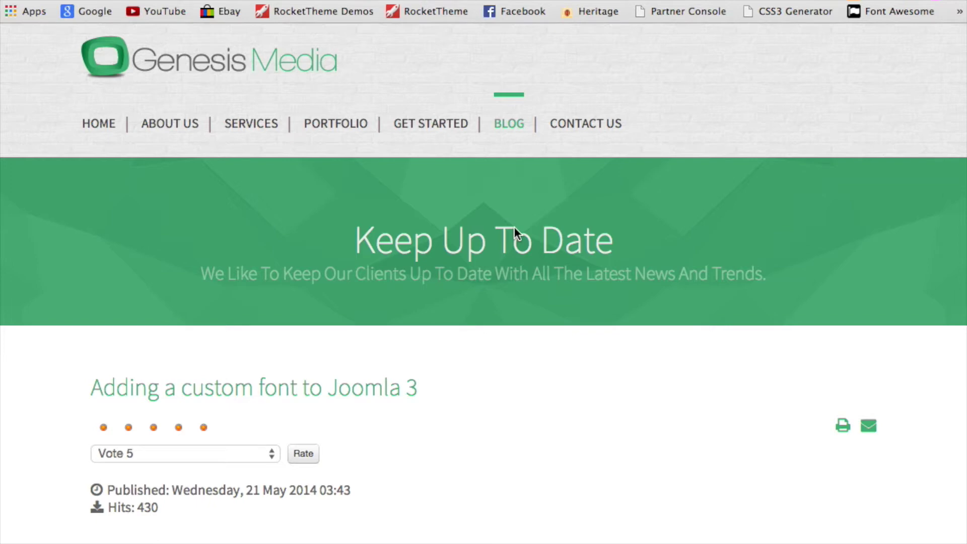
scroll(462, 257, "down", 6)
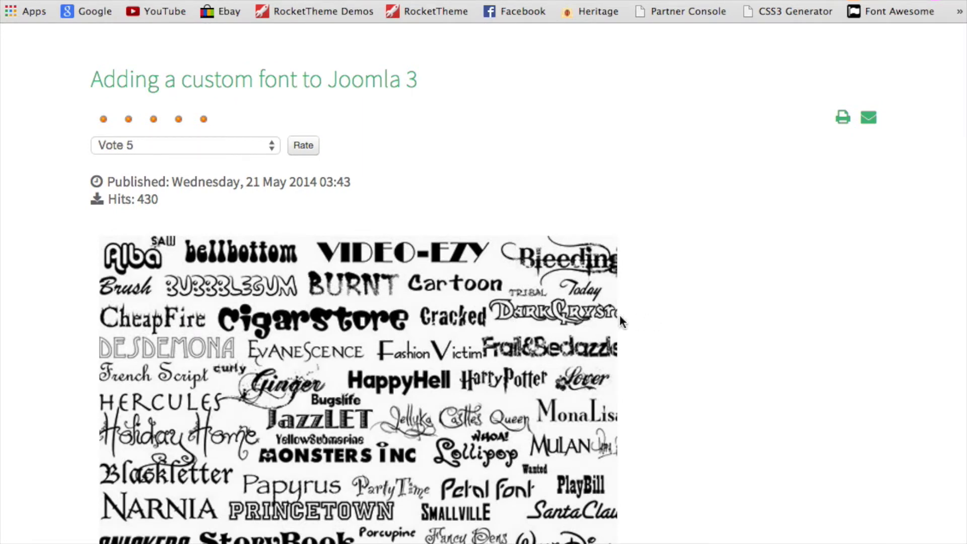
scroll(581, 222, "up", 6)
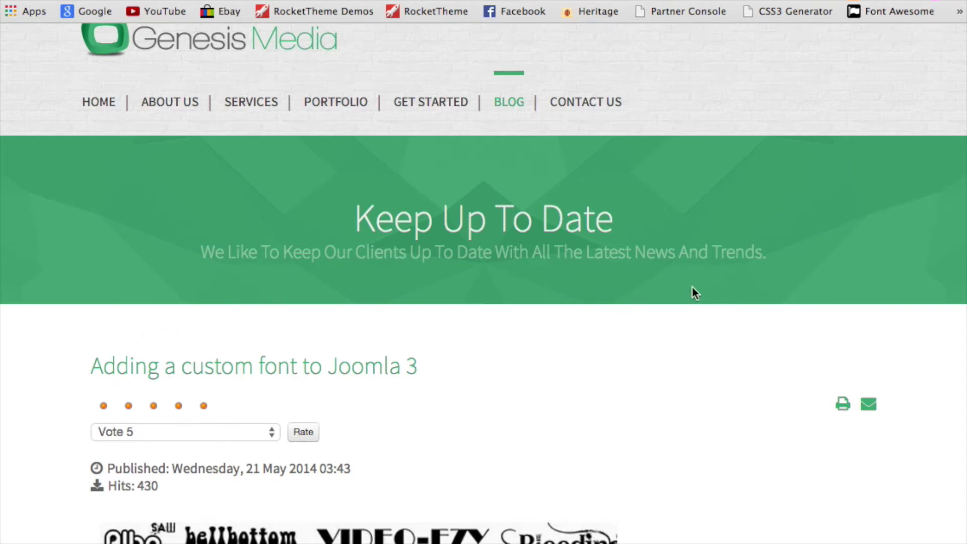
scroll(654, 348, "down", 15)
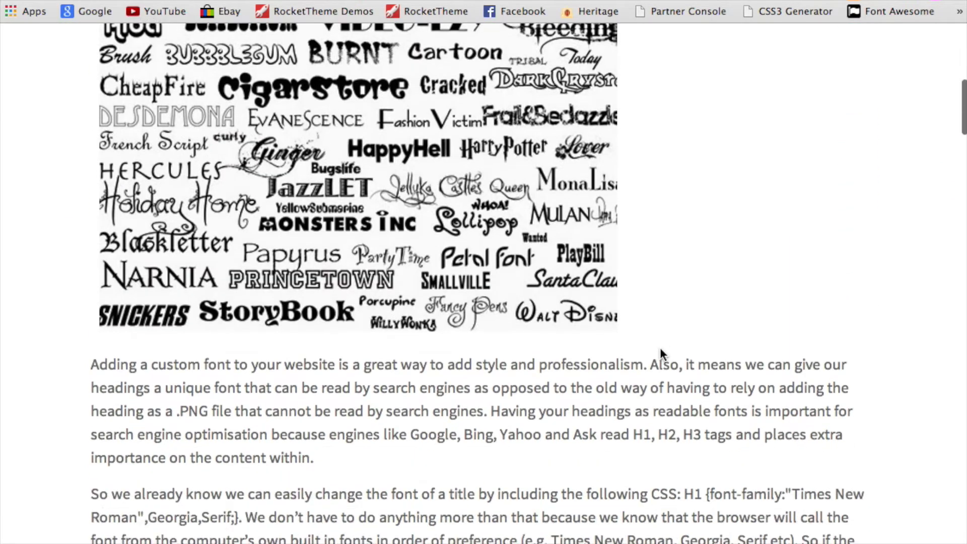
scroll(660, 349, "up", 15)
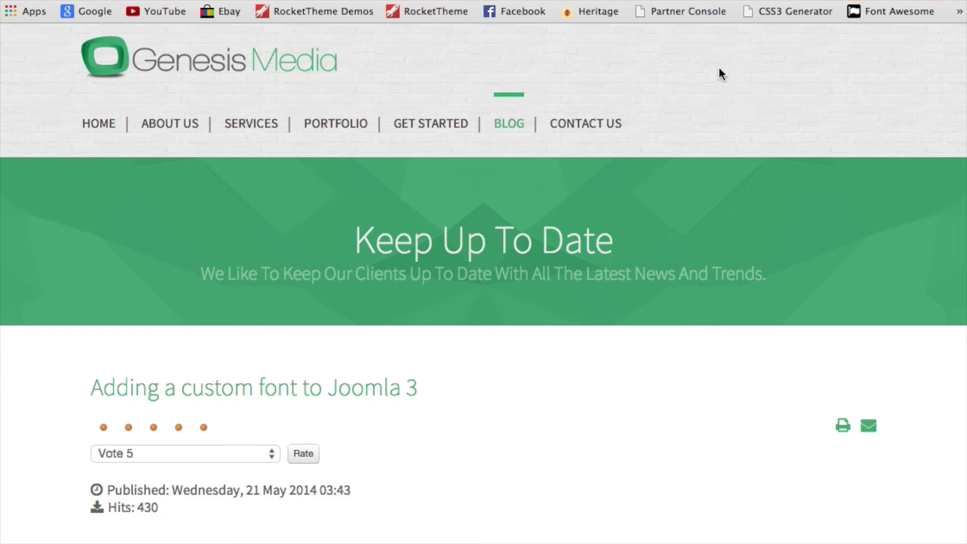
Step: Load the local Test site's front page, then bring up the Font Squirrel homepage
left_click(681, 12)
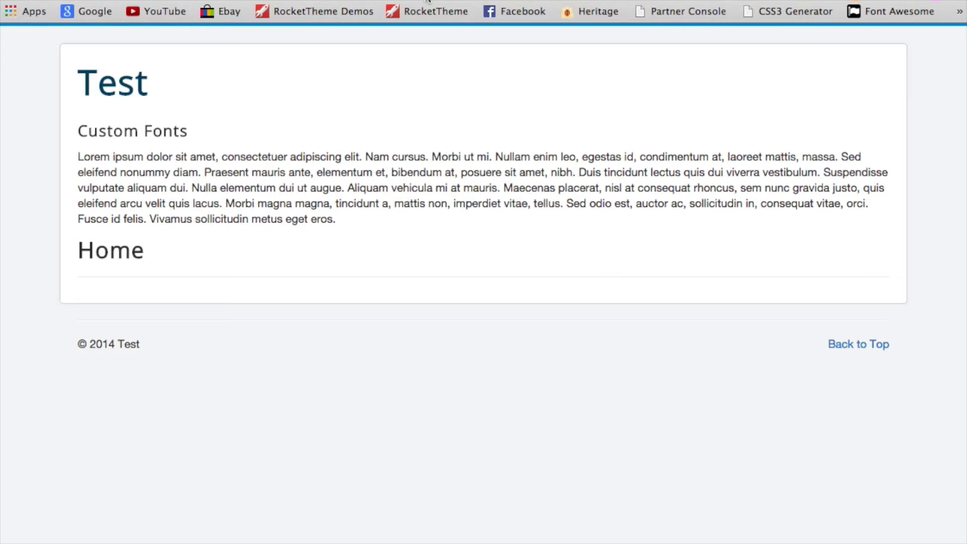
key("ctrl+Tab")
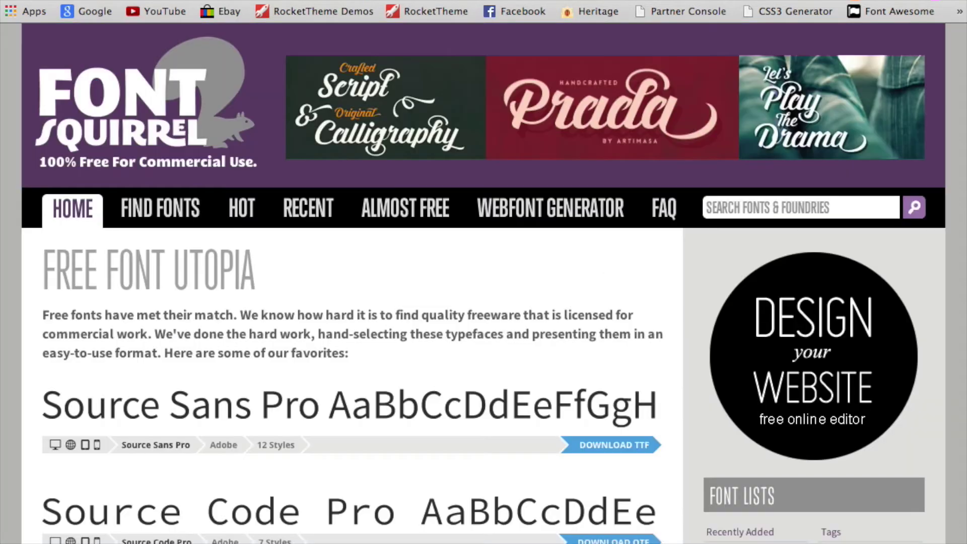
Step: Download Alex Brush as OTF from the Font Squirrel homepage listing
key("super+Tab")
key("super+Tab")
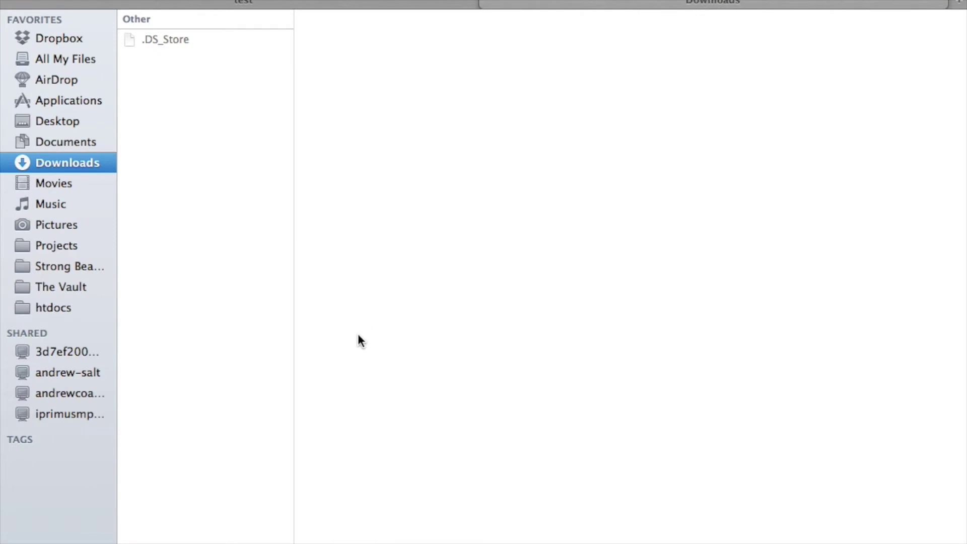
key("super+Tab")
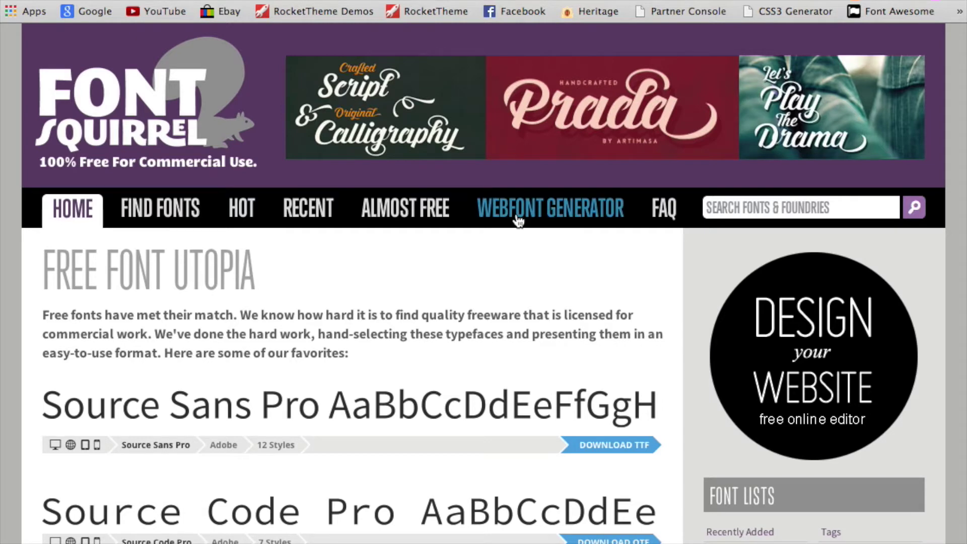
scroll(493, 338, "down", 5)
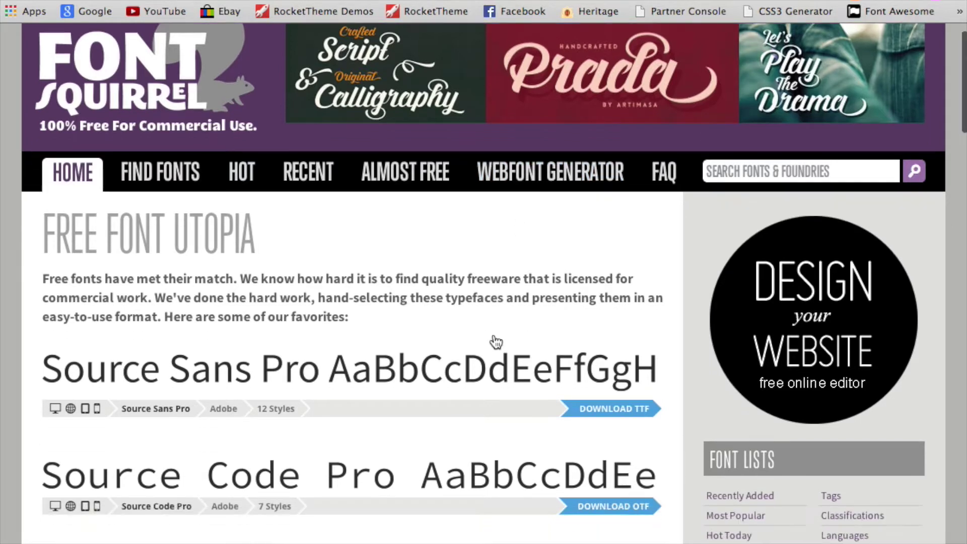
scroll(494, 341, "down", 5)
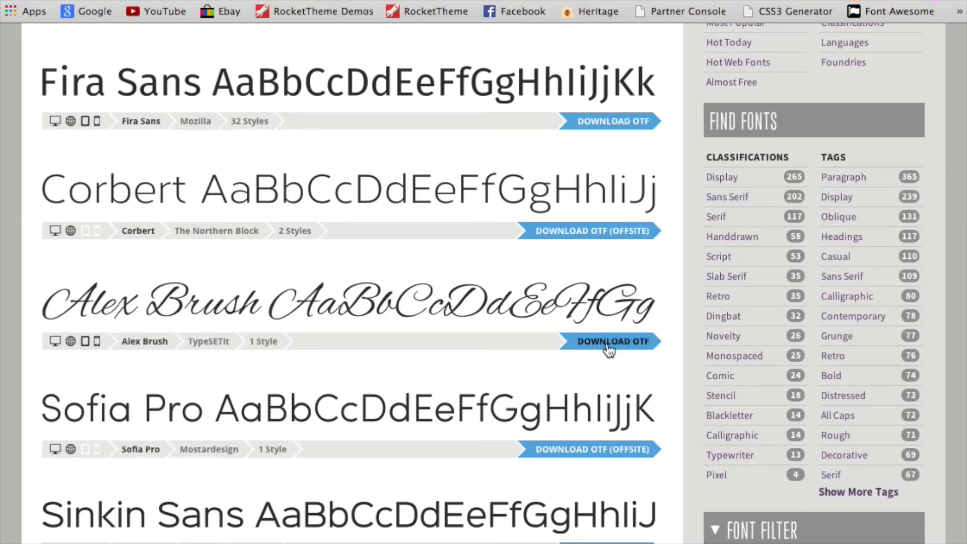
left_click(609, 342)
key("super+Tab")
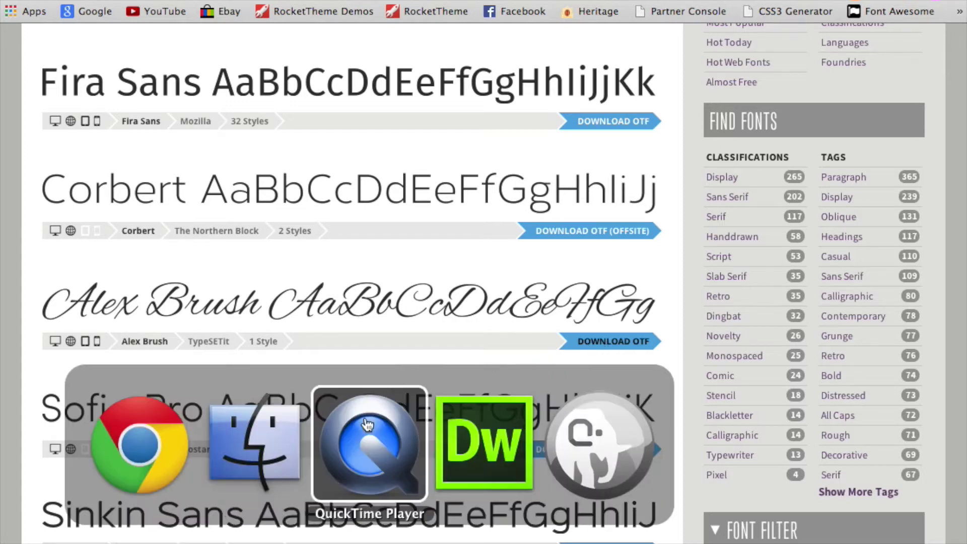
Step: Unzip alex-brush.zip in Downloads and preview AlexBrush-Regular.ttf, then return to Chrome
left_click(281, 467)
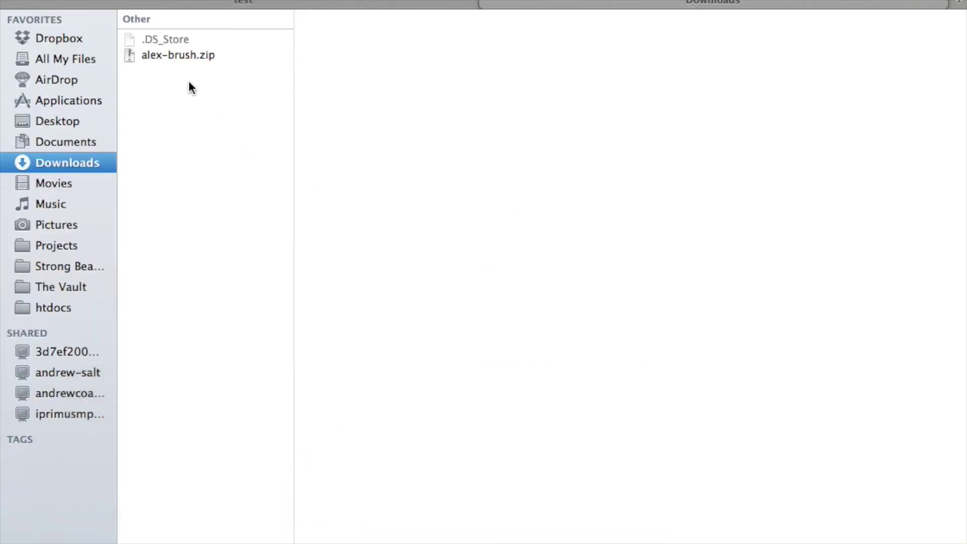
double_click(164, 55)
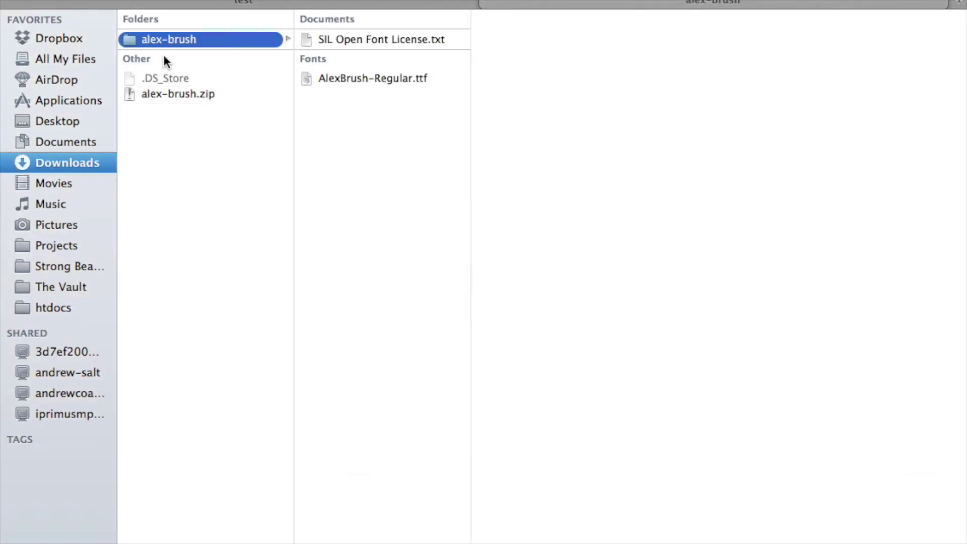
left_click(334, 82)
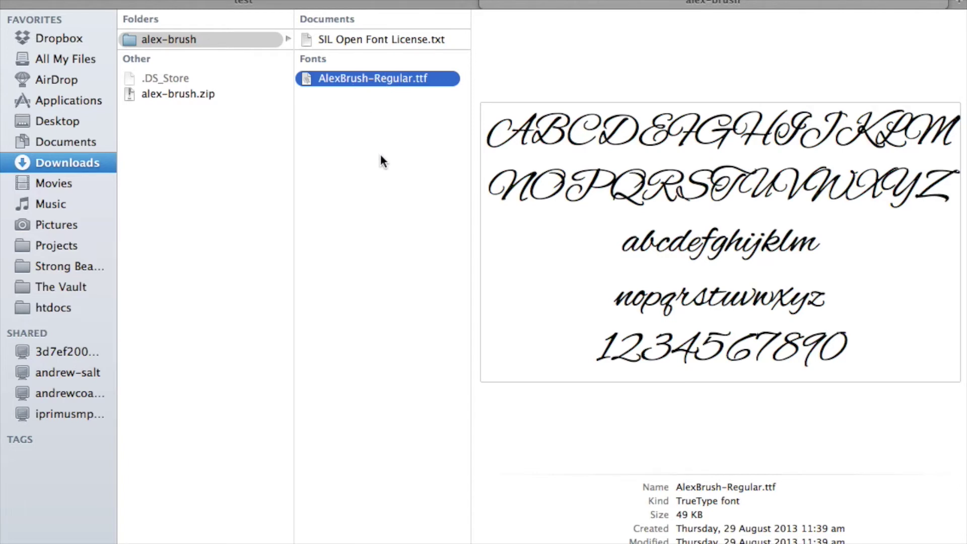
key("super+Tab")
key("super+Tab")
key("super+shift+Tab")
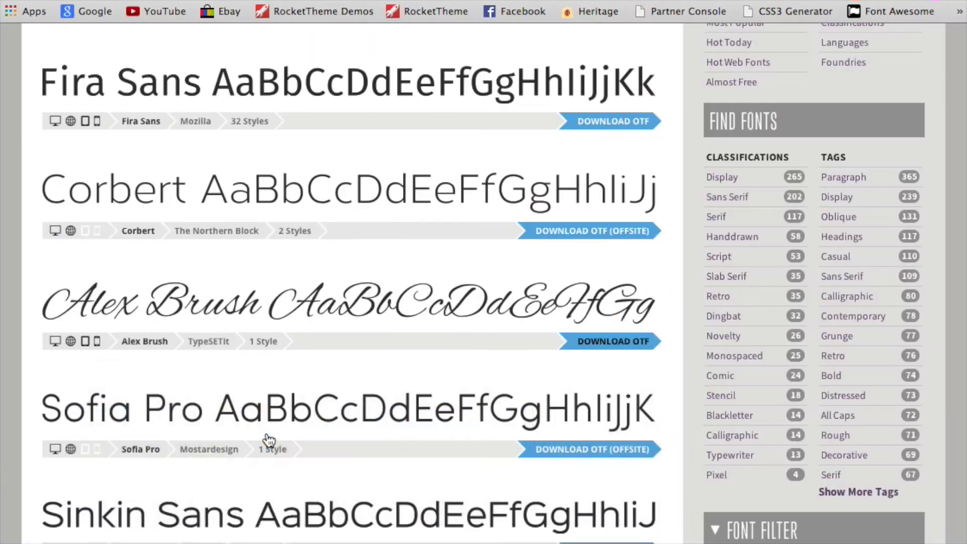
Step: Upload AlexBrush-Regular.ttf to the Webfont Generator, accept the agreement, and download the kit
scroll(391, 272, "up", 15)
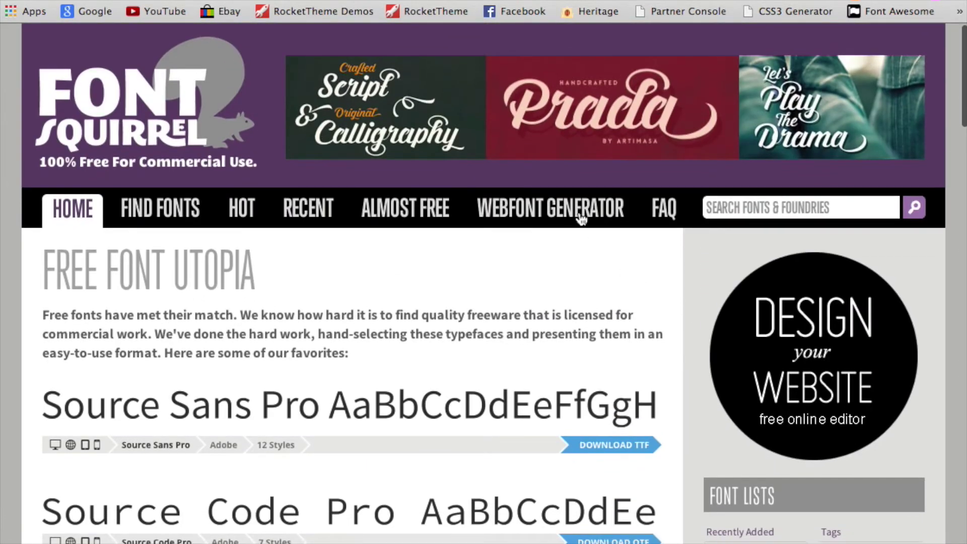
left_click(537, 211)
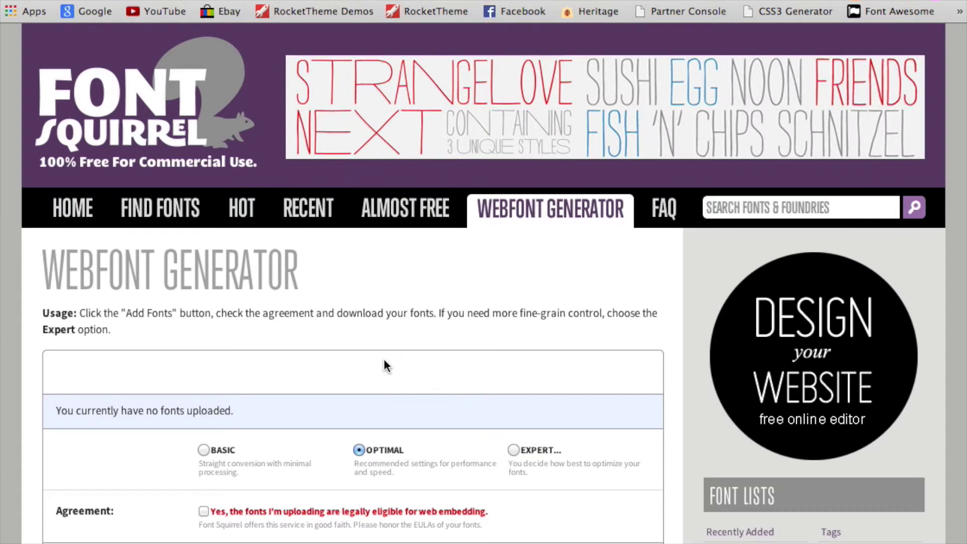
scroll(384, 360, "down", 3)
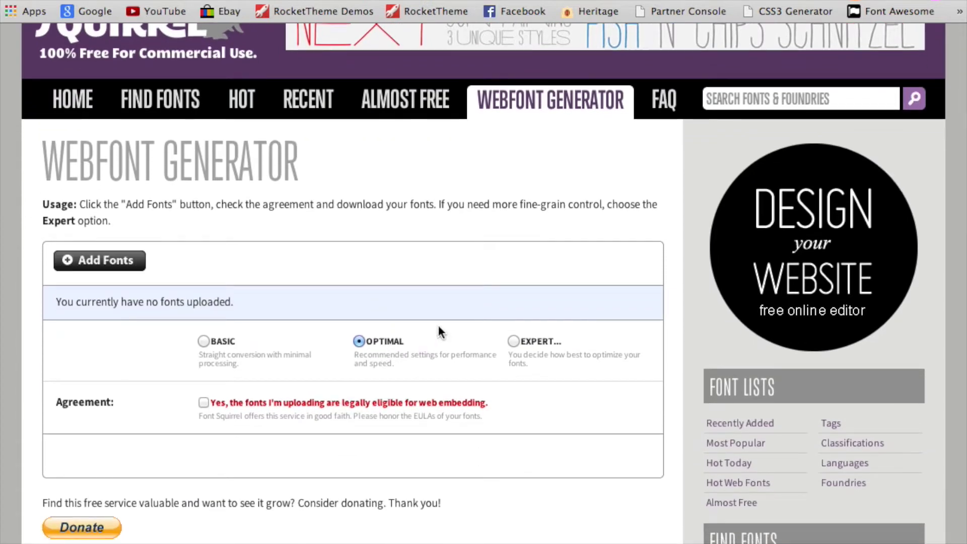
left_click(98, 261)
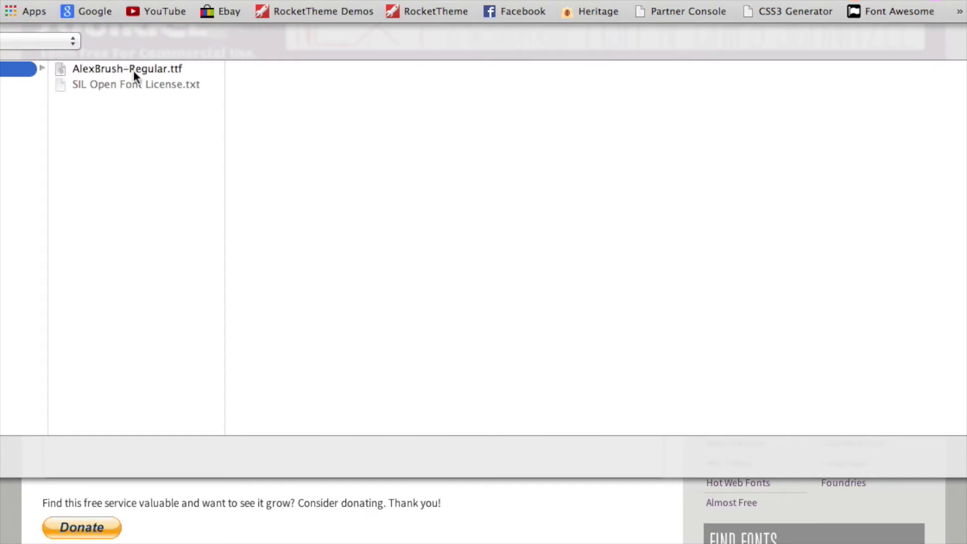
left_click(134, 70)
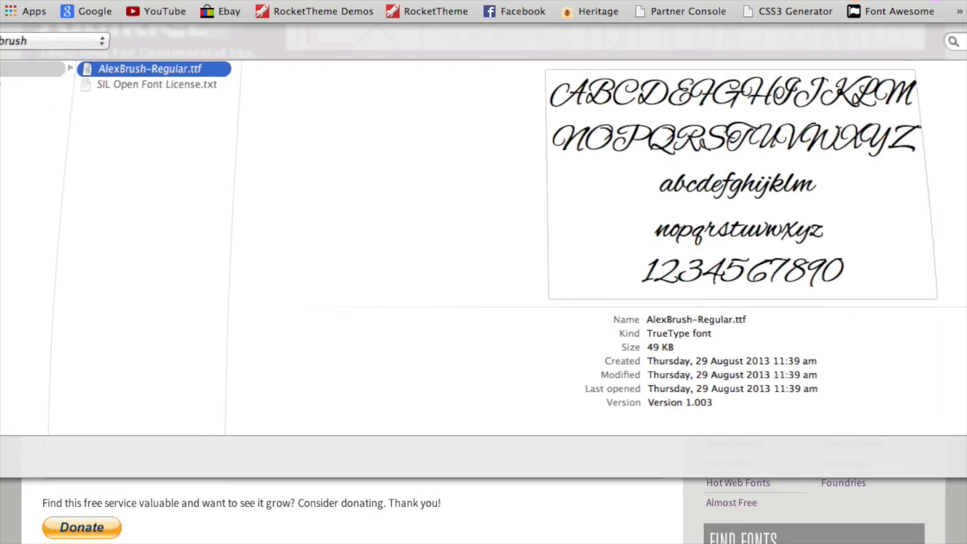
key("Return")
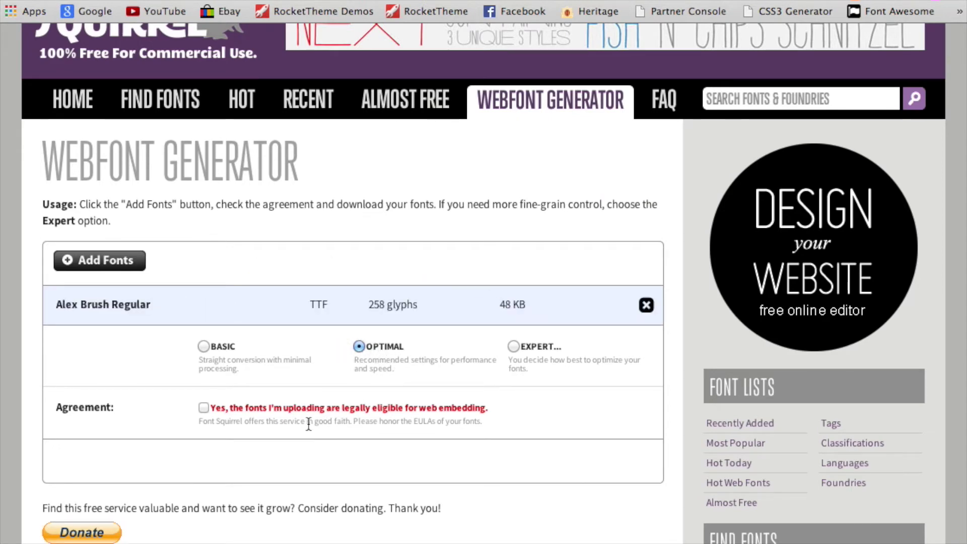
left_click(203, 407)
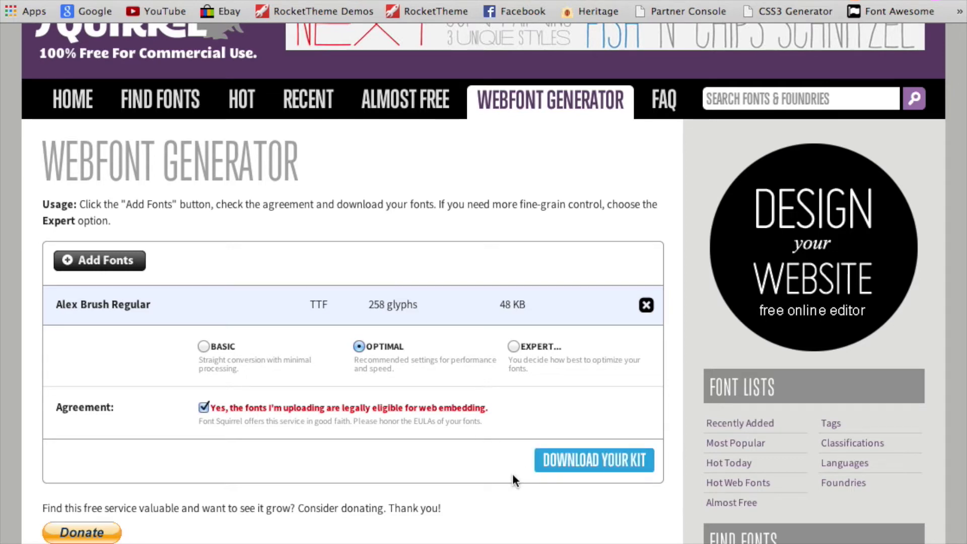
left_click(590, 469)
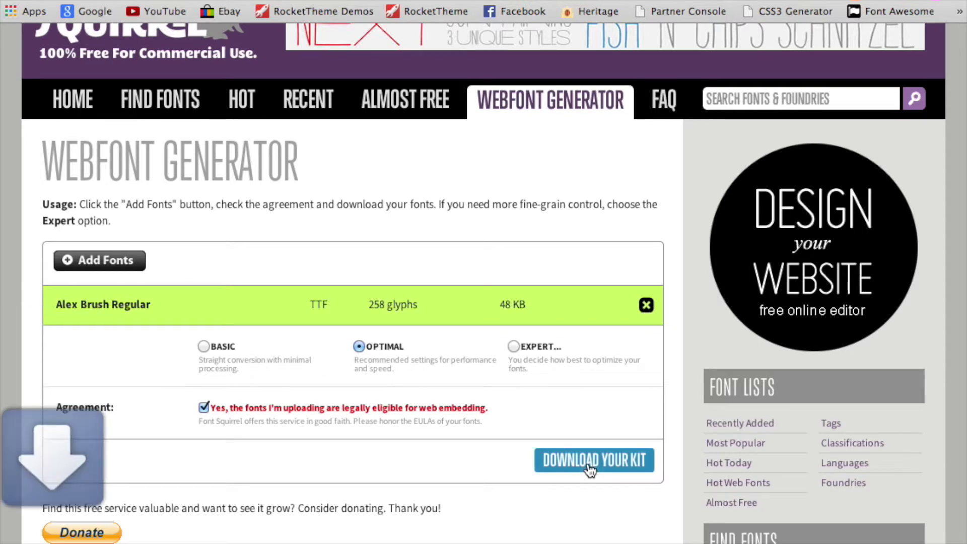
key("super+Tab")
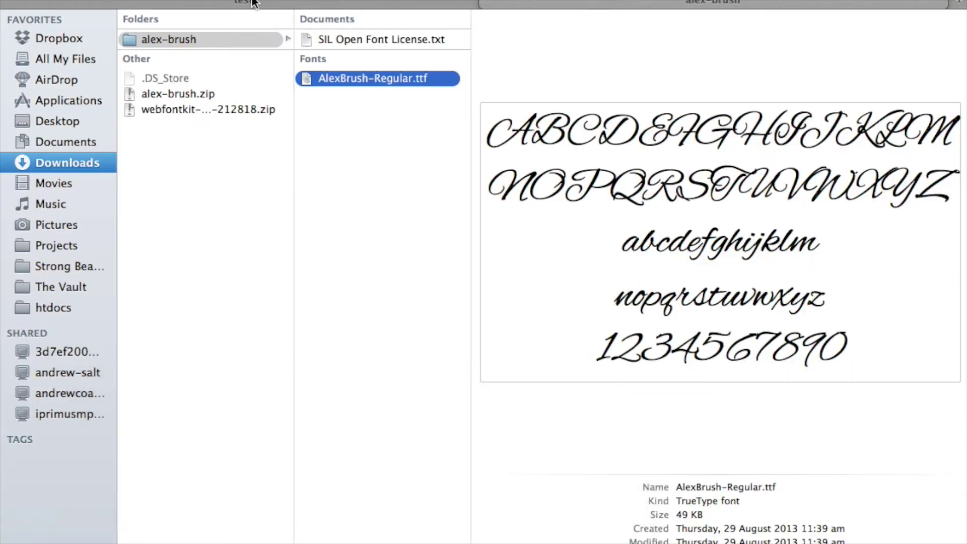
Step: Extract the webfont kit zip in Downloads and preview its stylesheet.css
left_click(154, 109)
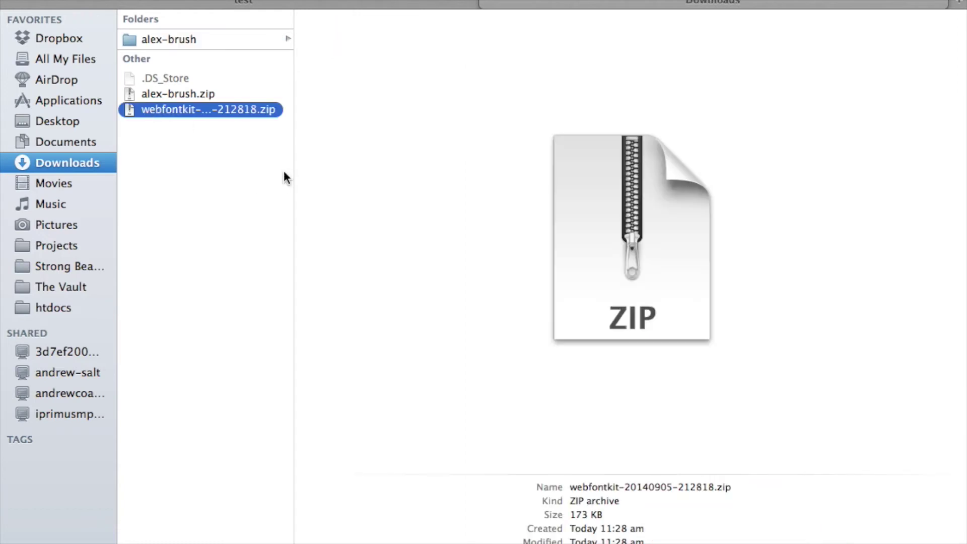
double_click(158, 114)
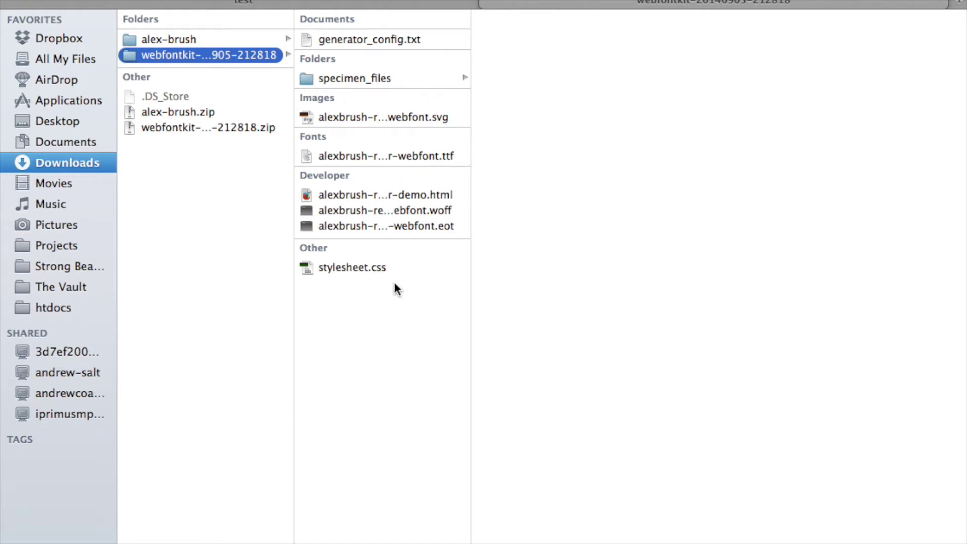
left_click(333, 267)
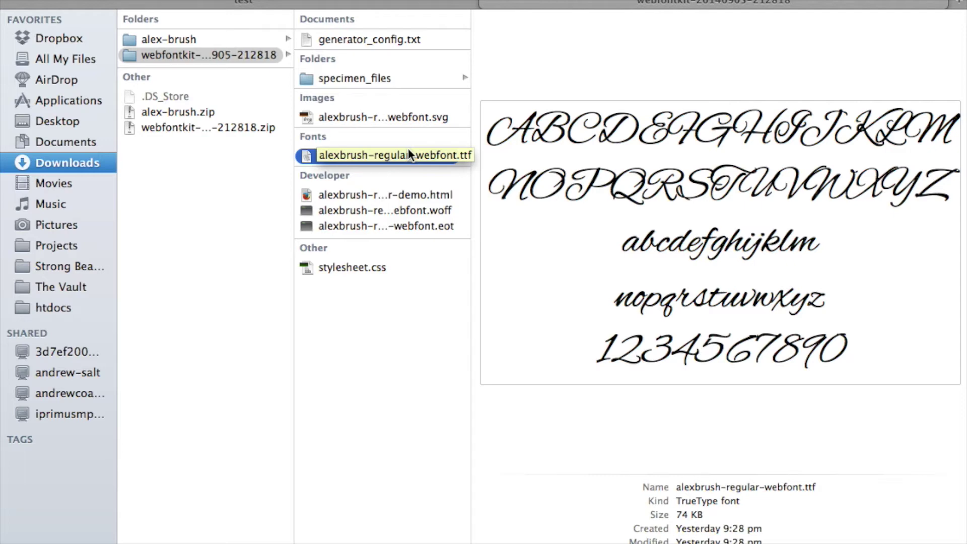
Step: Select the kit's SVG, TTF, WOFF and EOT font files, then bring up the test site folder
left_click(340, 117)
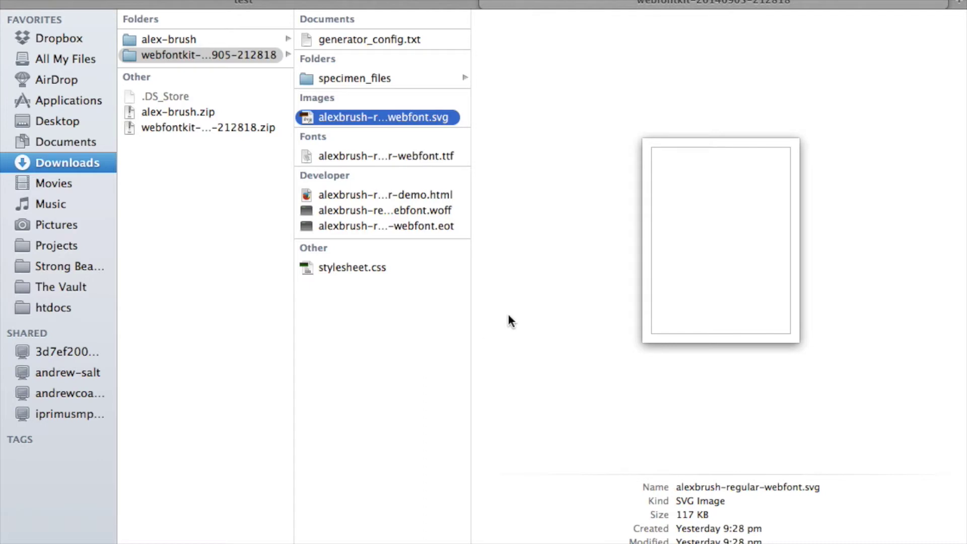
left_click(411, 155, "super")
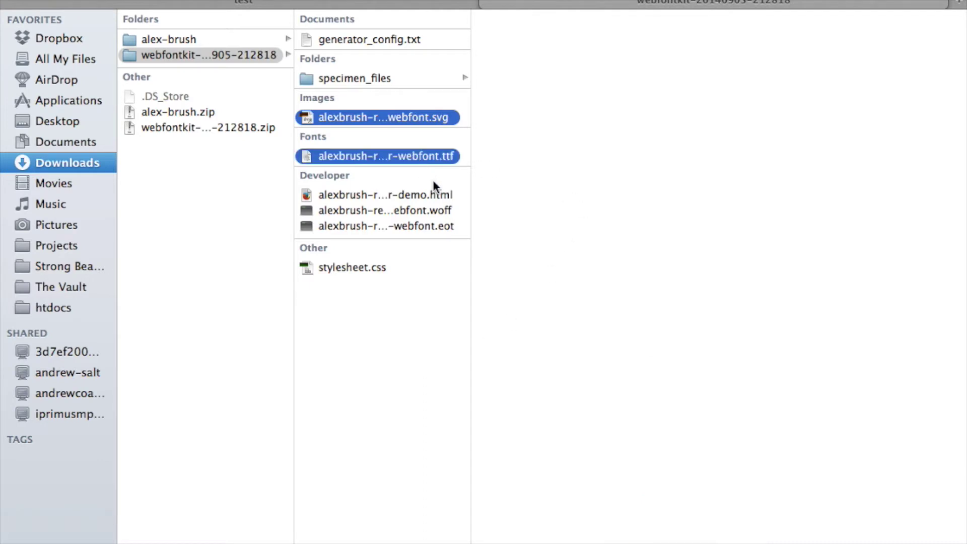
left_click(420, 213, "super")
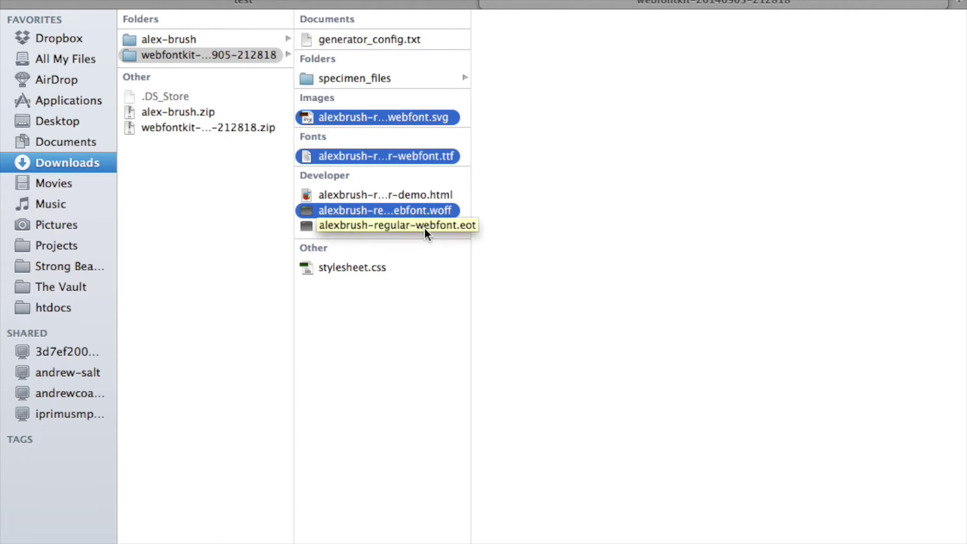
left_click(424, 228, "super")
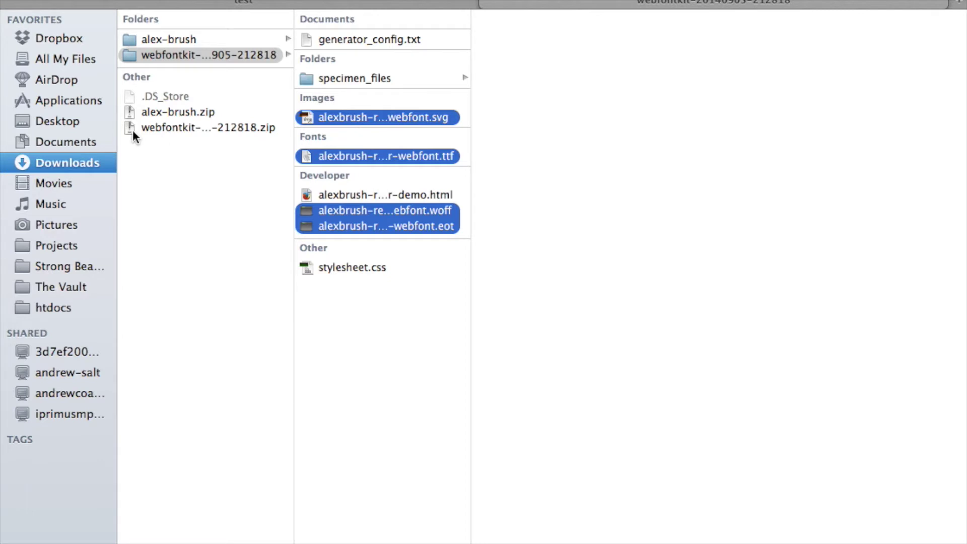
left_click(264, 5)
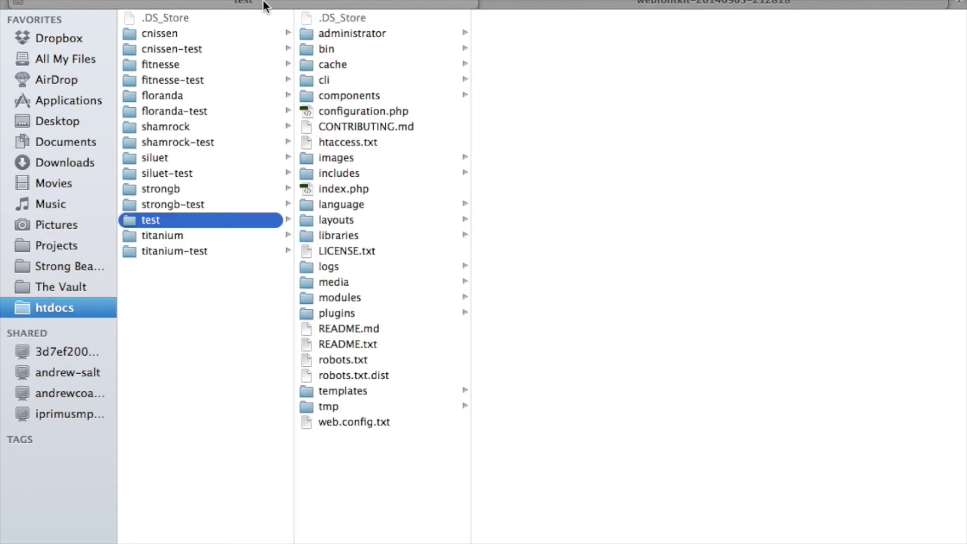
Step: Place the four Alex Brush webfont files in templates/protostar/fonts, then return to the kit folder
left_click(364, 391)
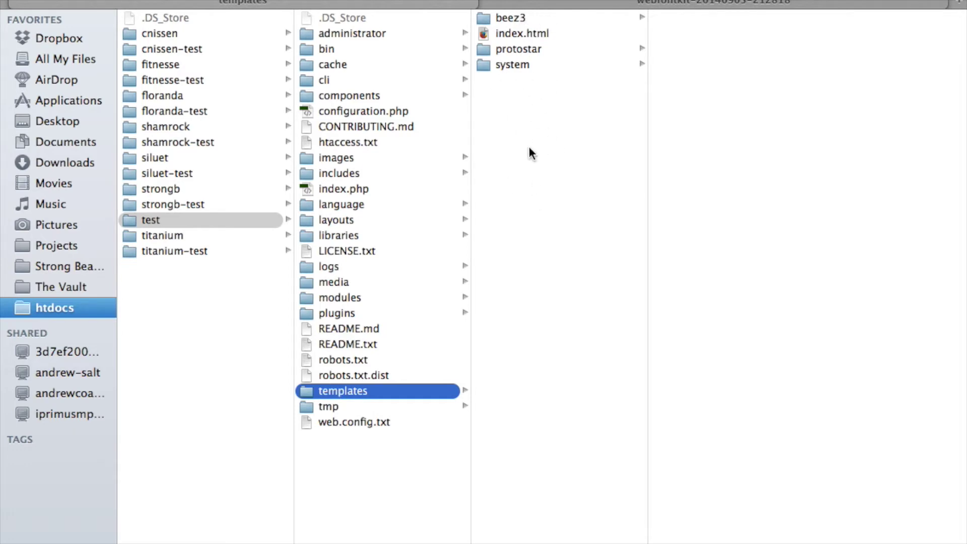
left_click(517, 55)
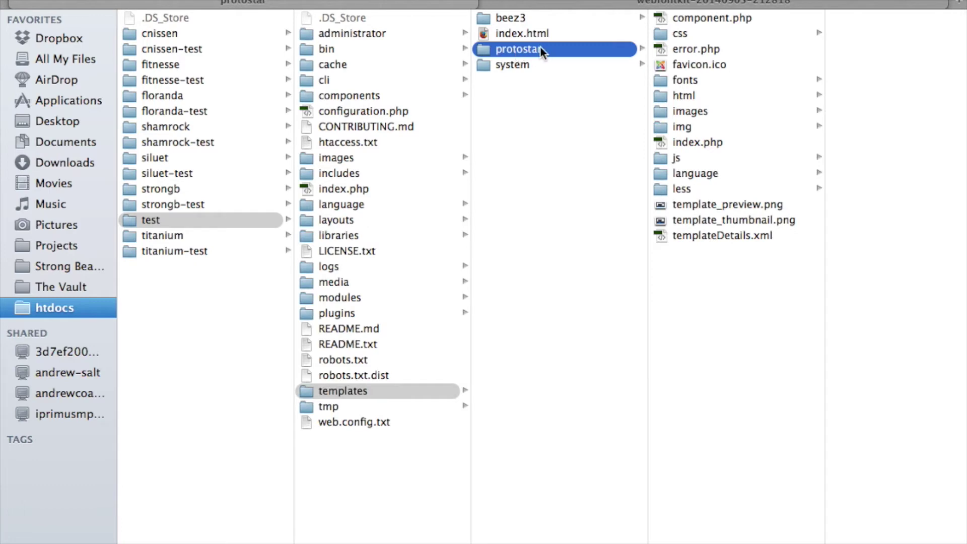
left_click(697, 81)
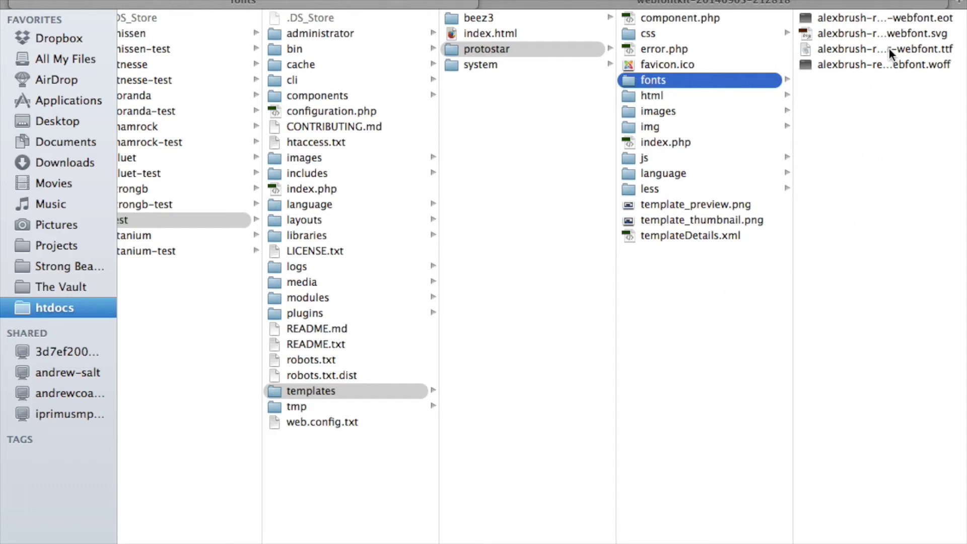
left_click(660, 4)
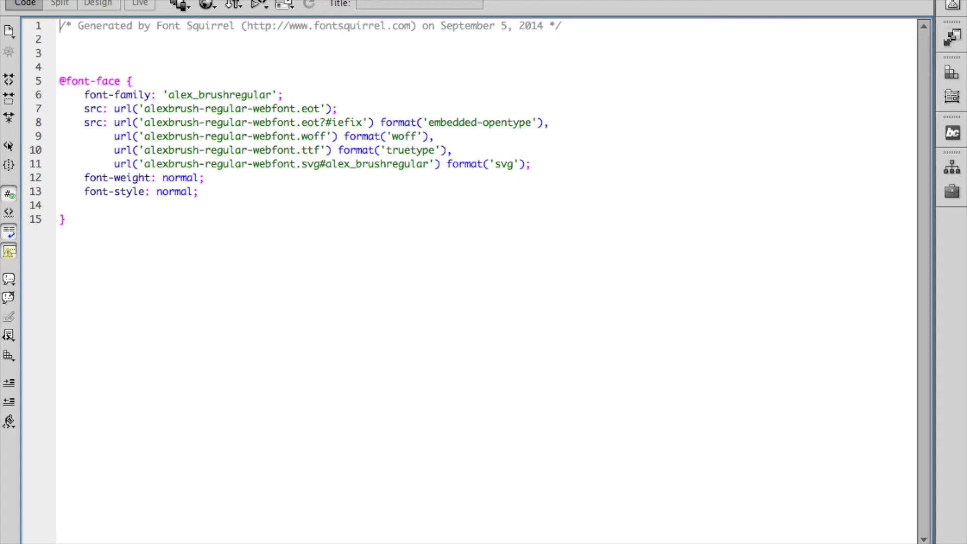
Step: Begin saving the kit's stylesheet.css under a new location with Save As
key("super+shift+s")
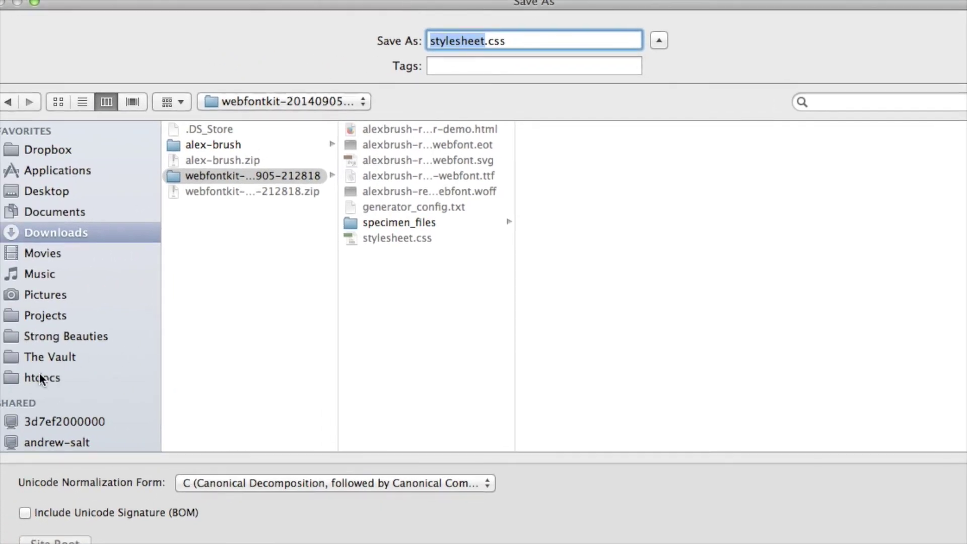
Step: Save the stylesheet as custom.css in test/templates/protostar/css, declining to update links
left_click(40, 378)
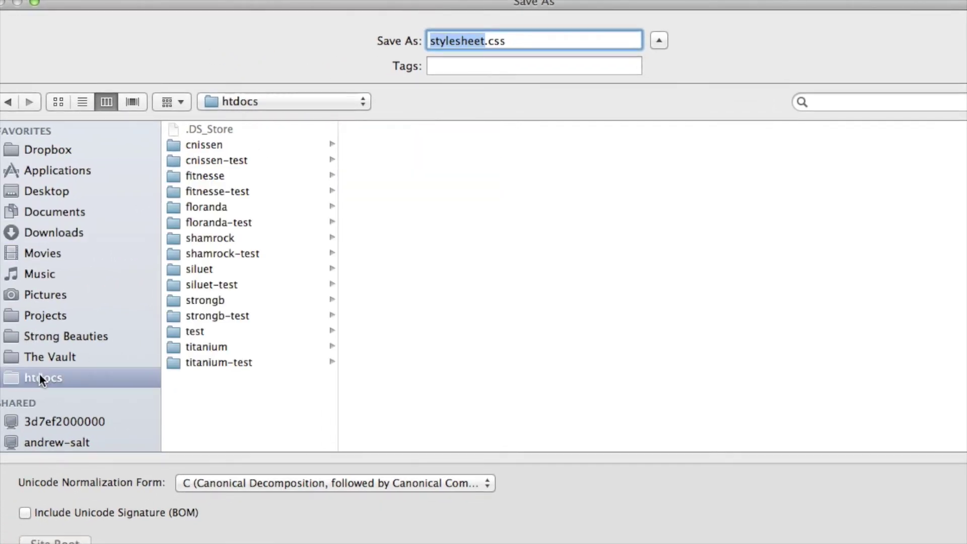
left_click(195, 331)
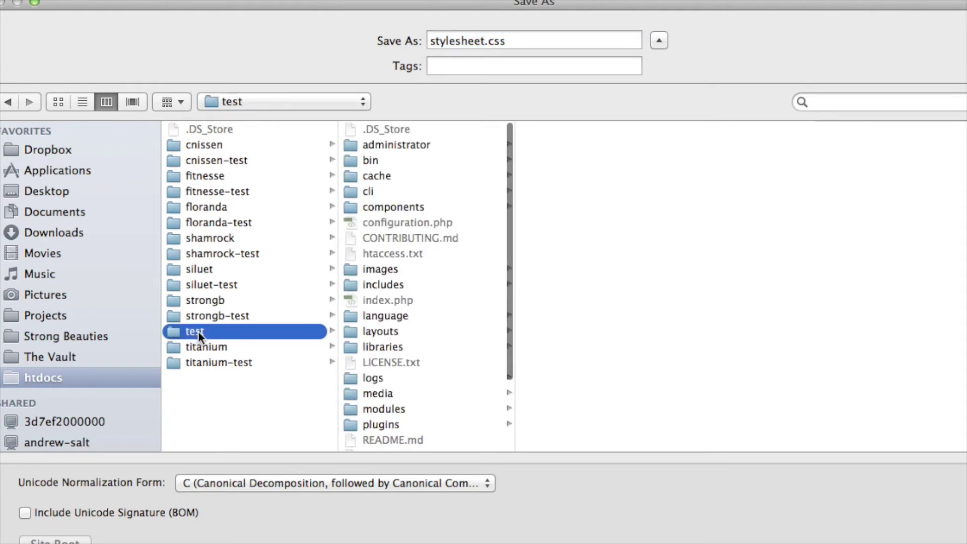
scroll(396, 326, "down", 6)
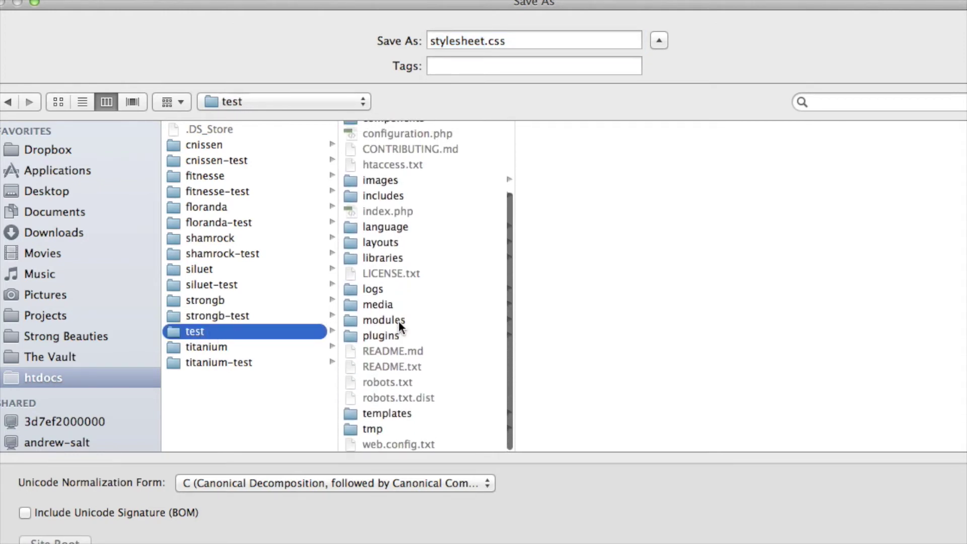
left_click(404, 413)
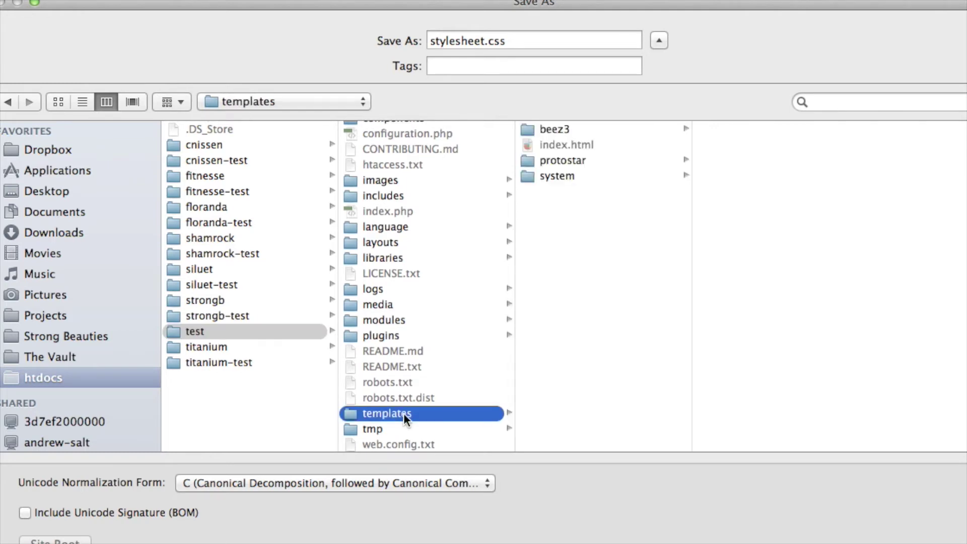
left_click(552, 160)
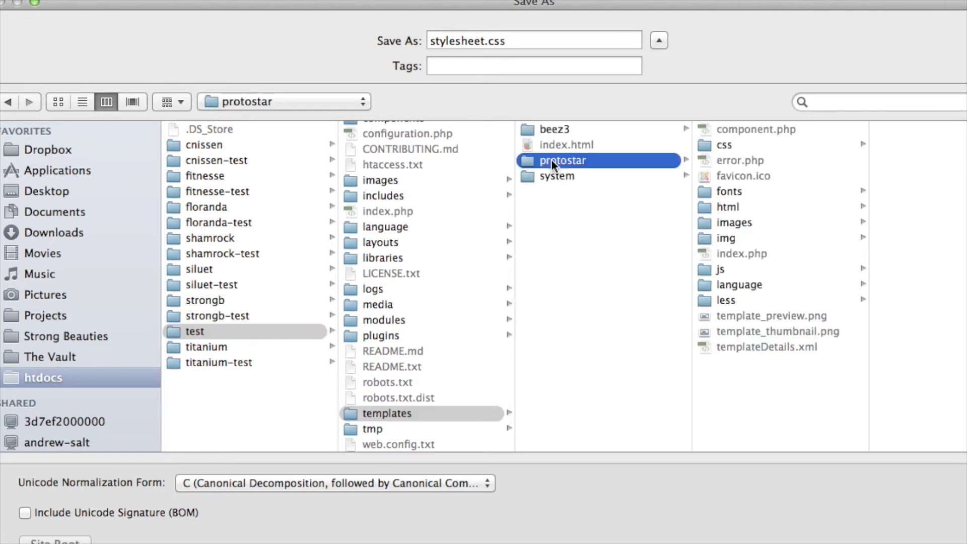
left_click(723, 145)
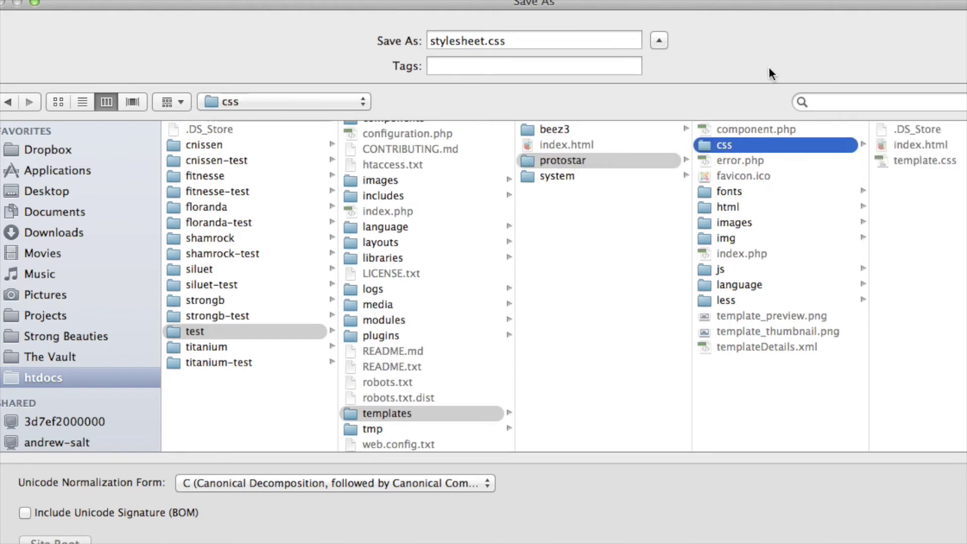
double_click(455, 41)
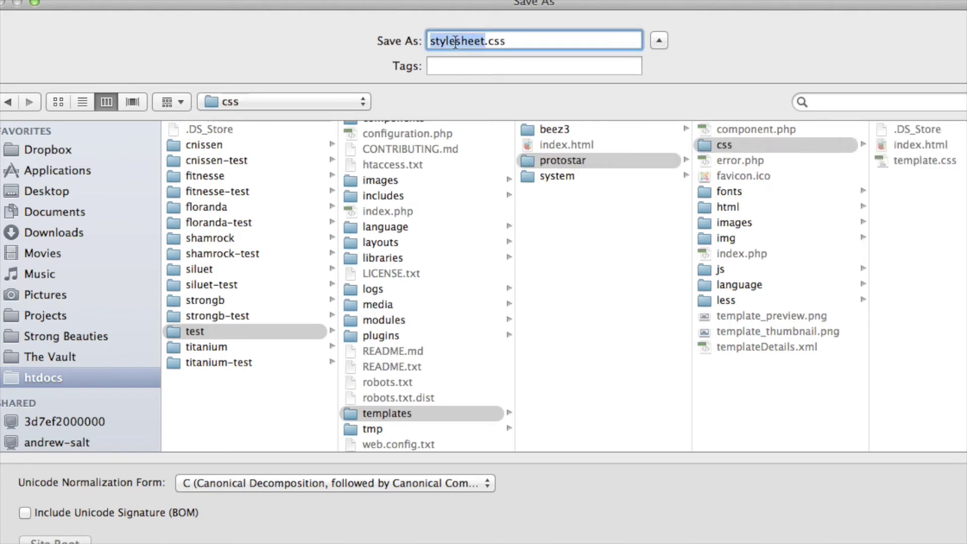
type("custo")
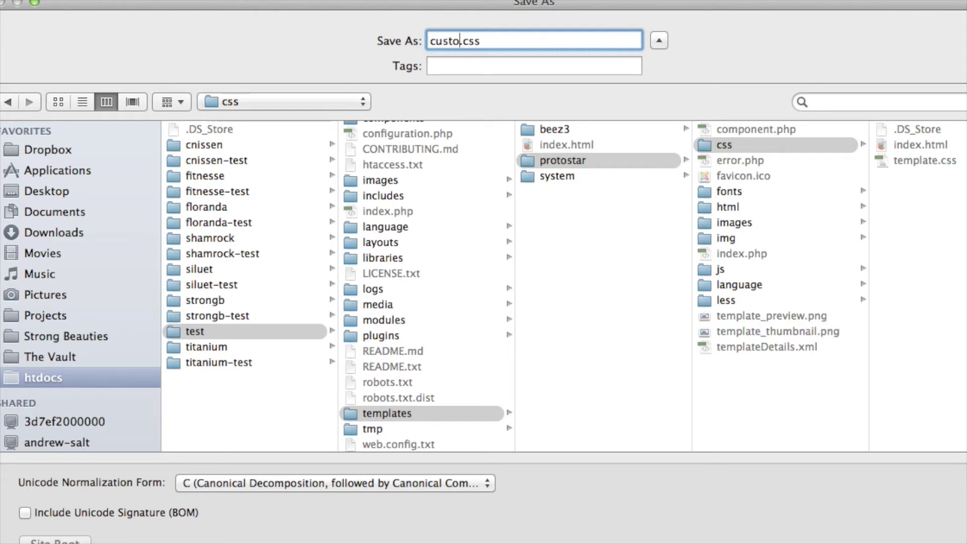
type("m")
key("Return")
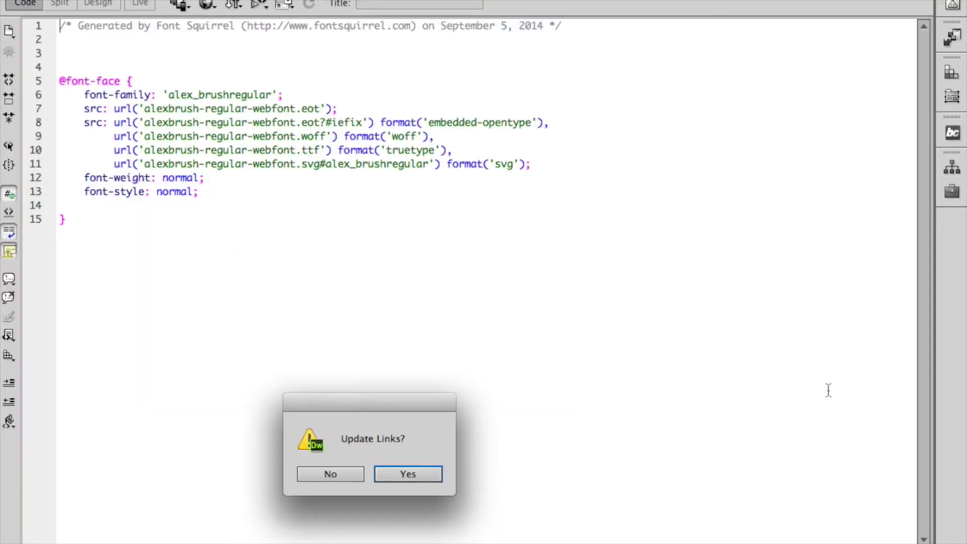
left_click(343, 476)
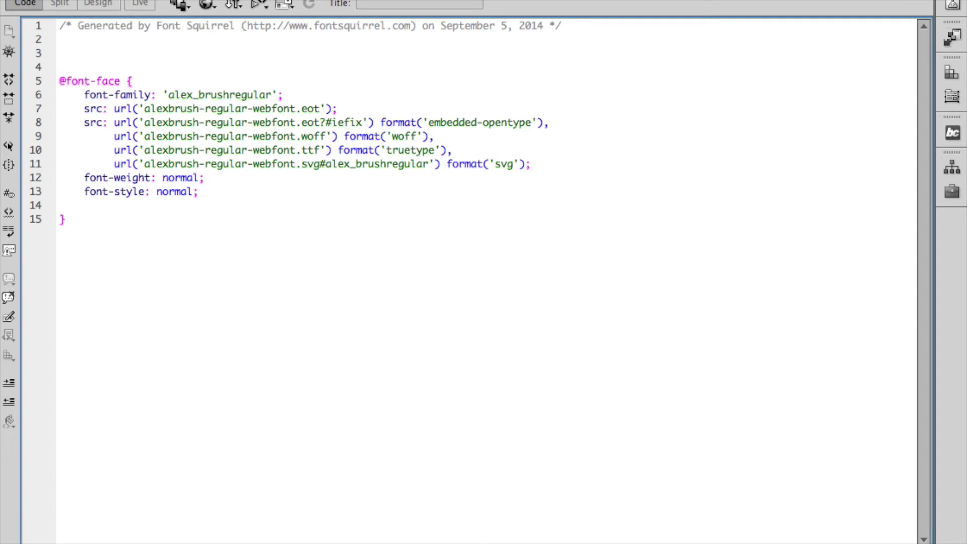
key("super+Tab")
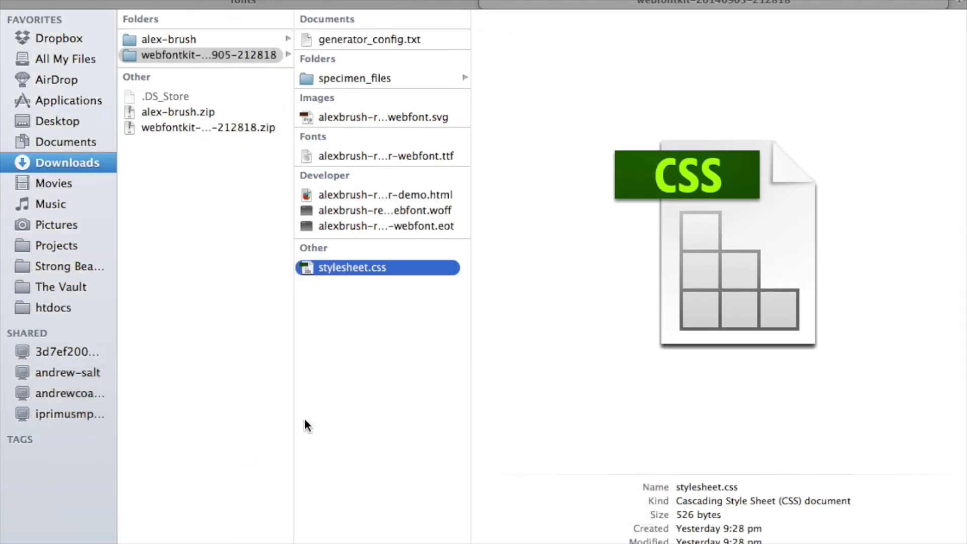
left_click(289, 4)
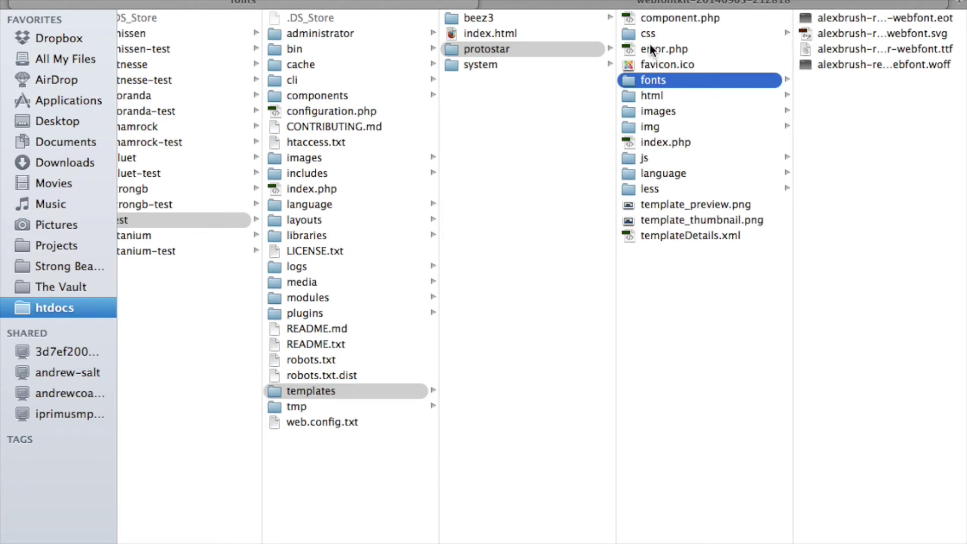
left_click(639, 33)
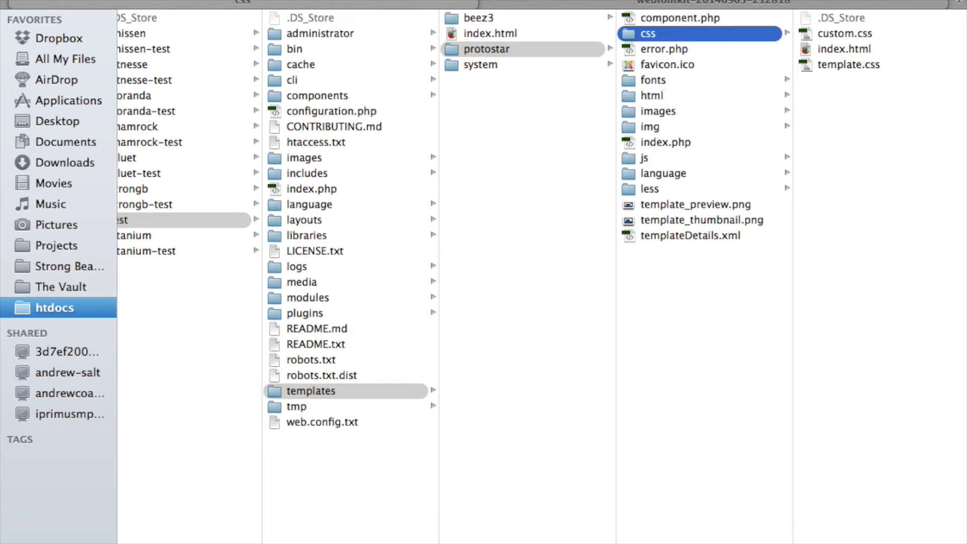
key("super+Tab")
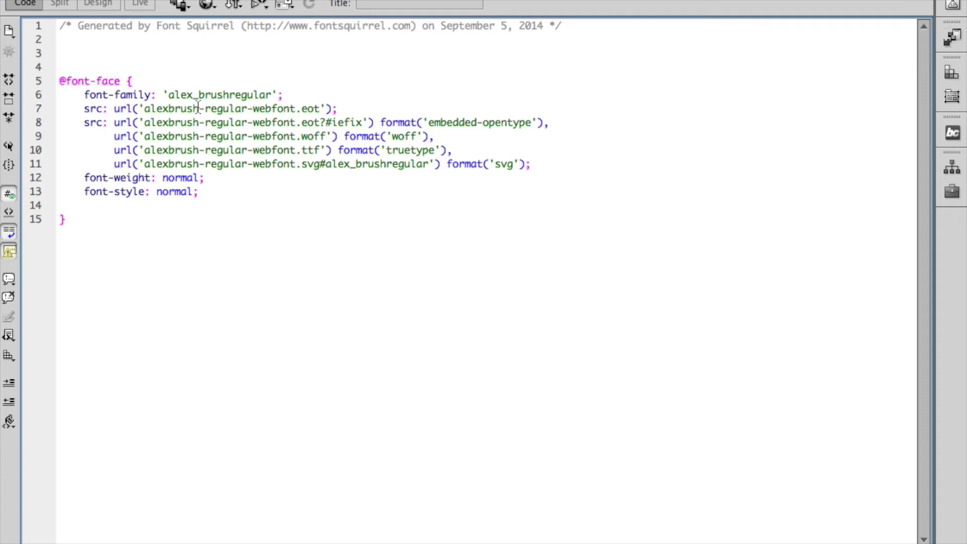
Step: Prefix line 7's font URL with ../fonts/ and select that prefix for copying
type("../")
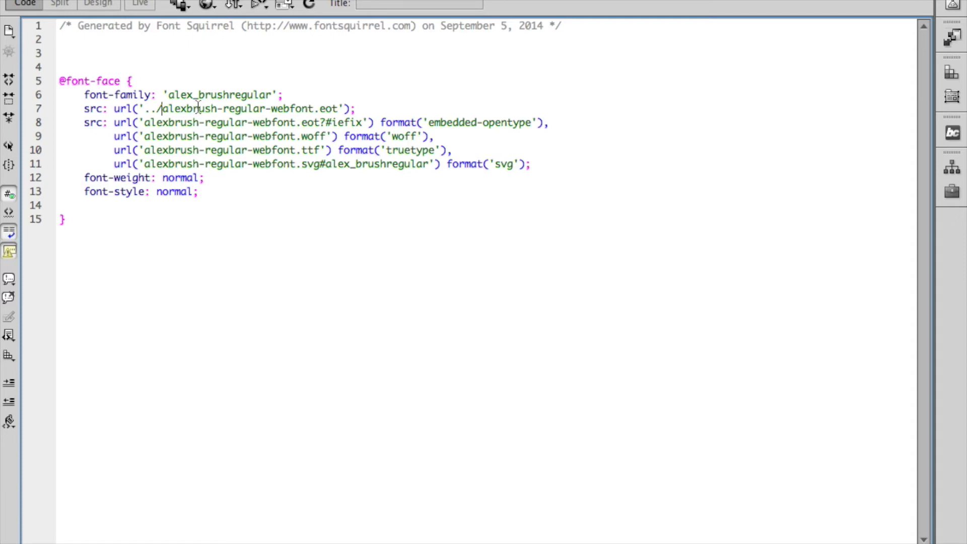
type("fonts")
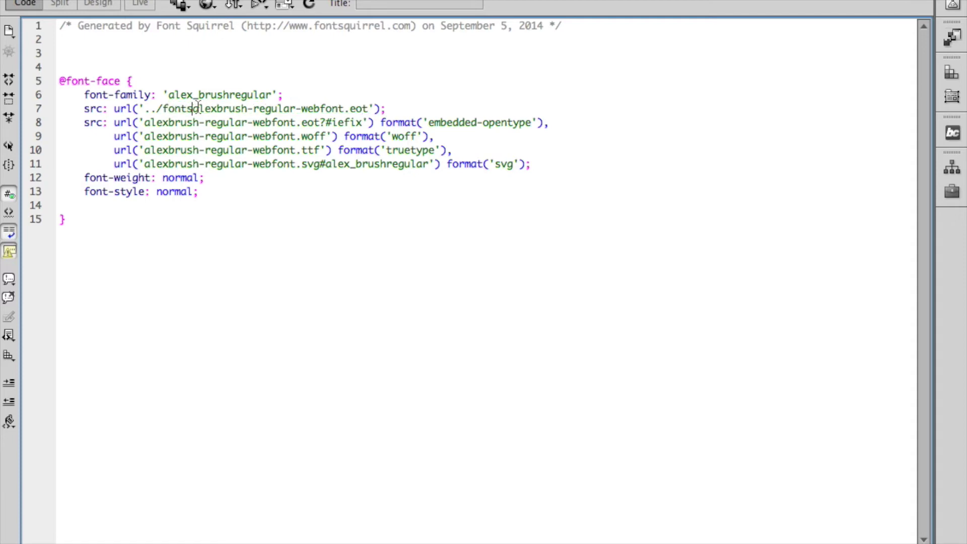
type("/")
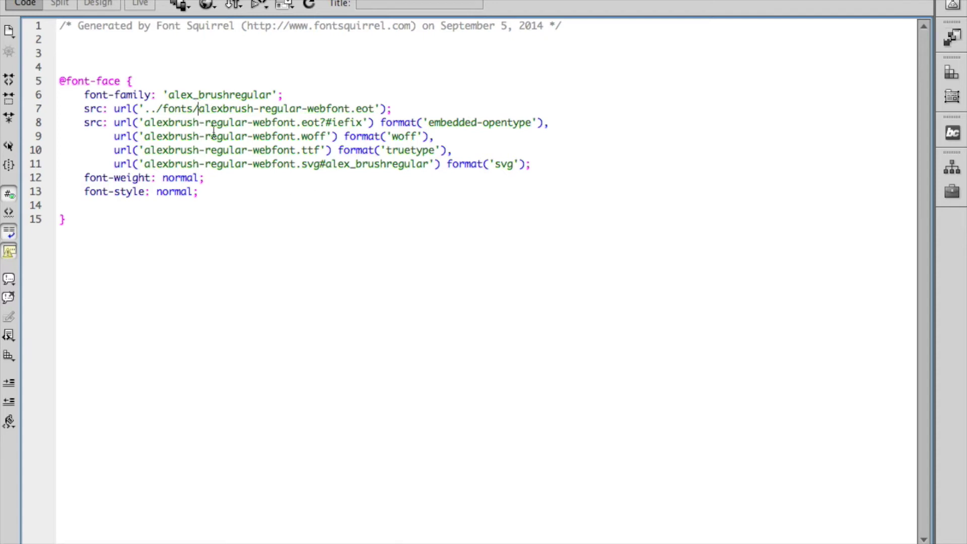
left_click_drag(199, 112, 145, 112)
key("super+c")
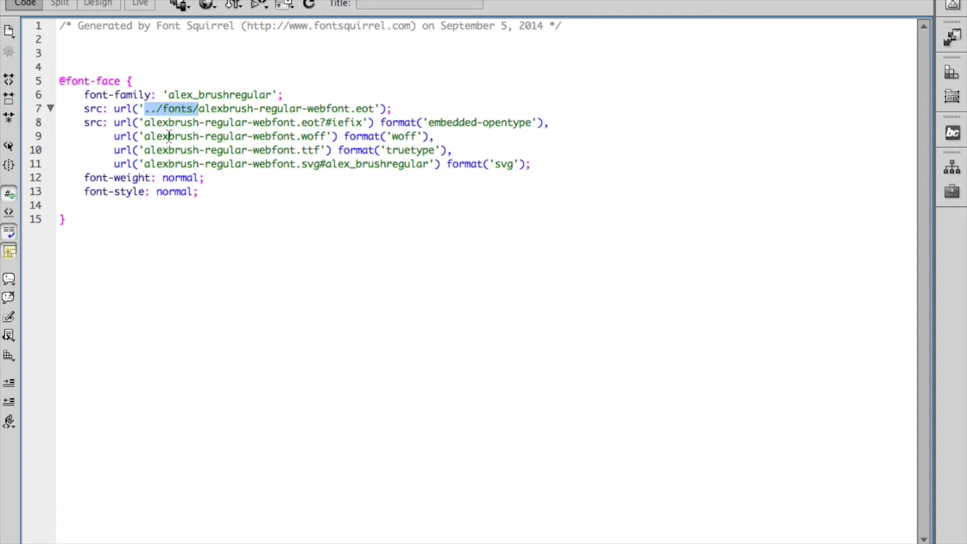
Step: Paste ../fonts/ into the URLs on lines 8–11 and add a blank line after the rule
left_click(144, 123)
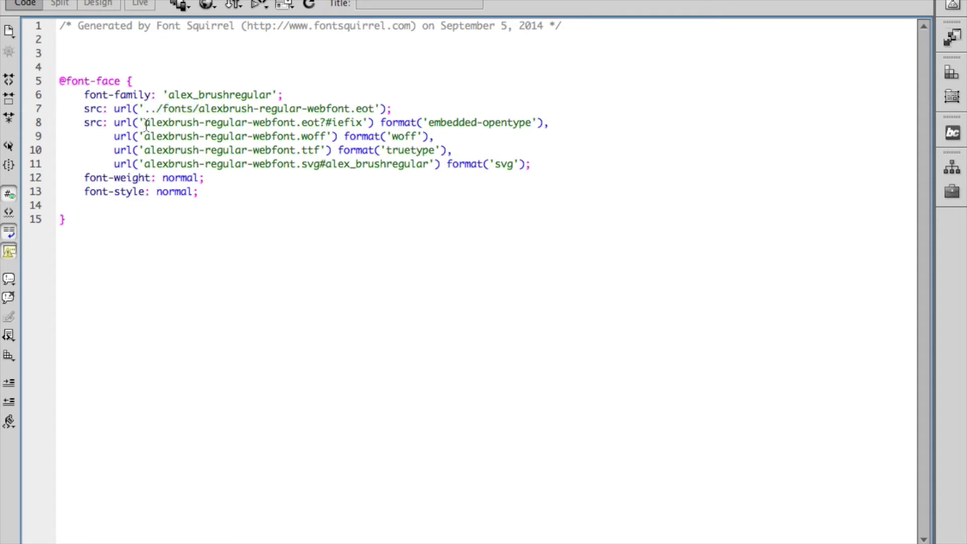
key("super+v")
left_click(145, 136)
key("super+v")
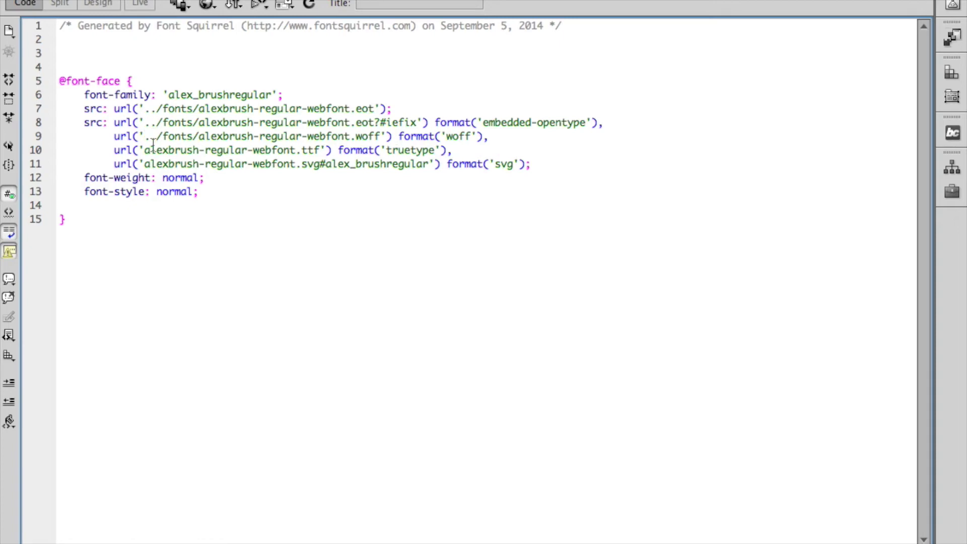
left_click(145, 150)
key("super+v")
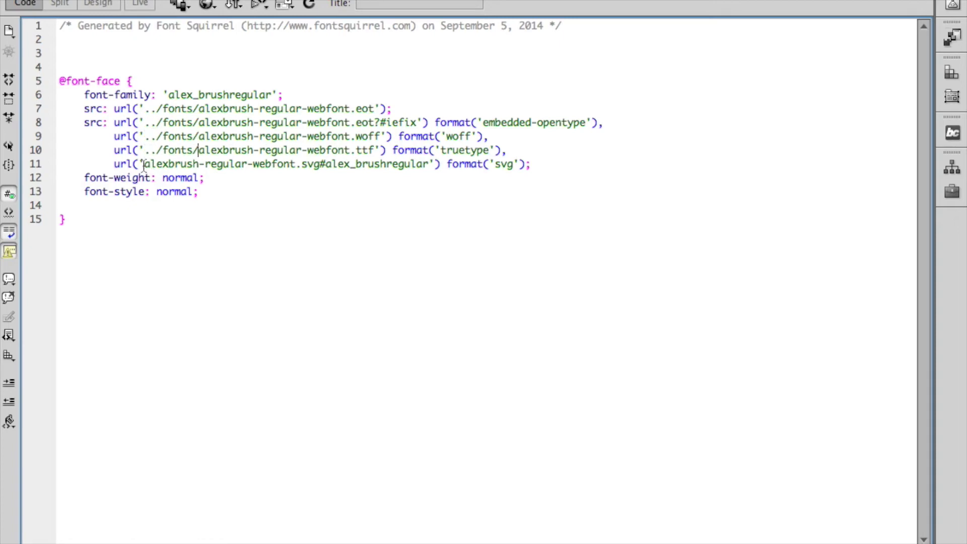
left_click(144, 165)
key("super+v")
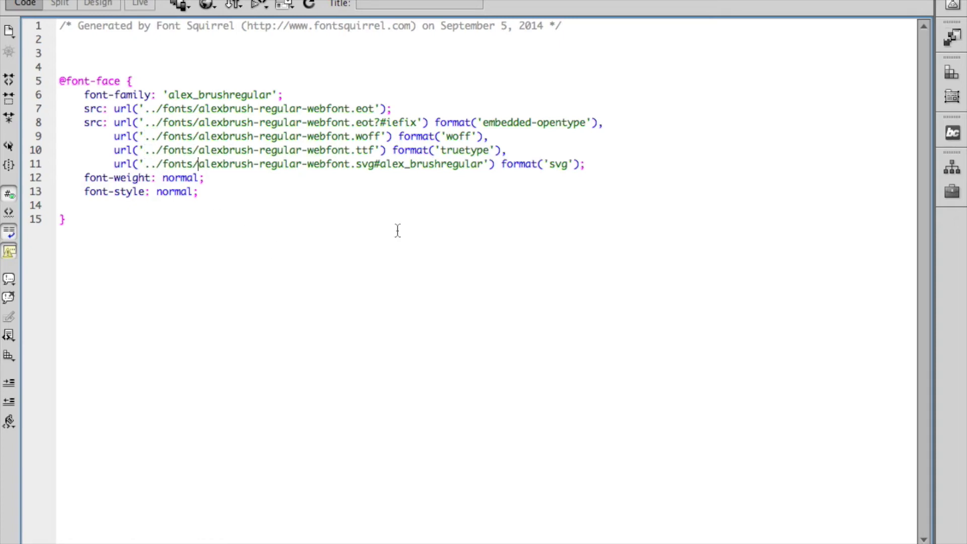
left_click(87, 228)
key("Return")
key("Return")
key("super+Tab")
key("super+Tab")
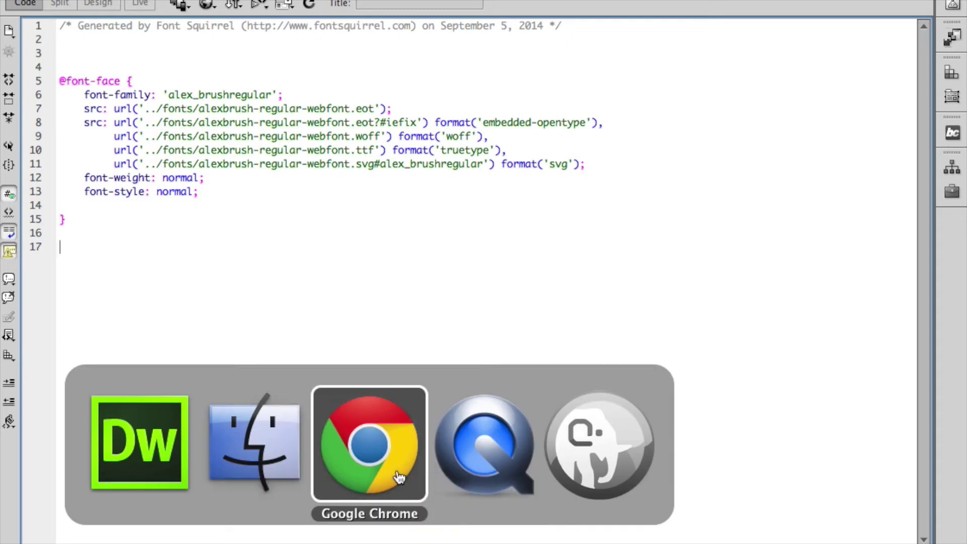
Step: Compare the front page's Custom Fonts heading with the Custom Fonts module in Joomla's editor
key("ctrl+Tab")
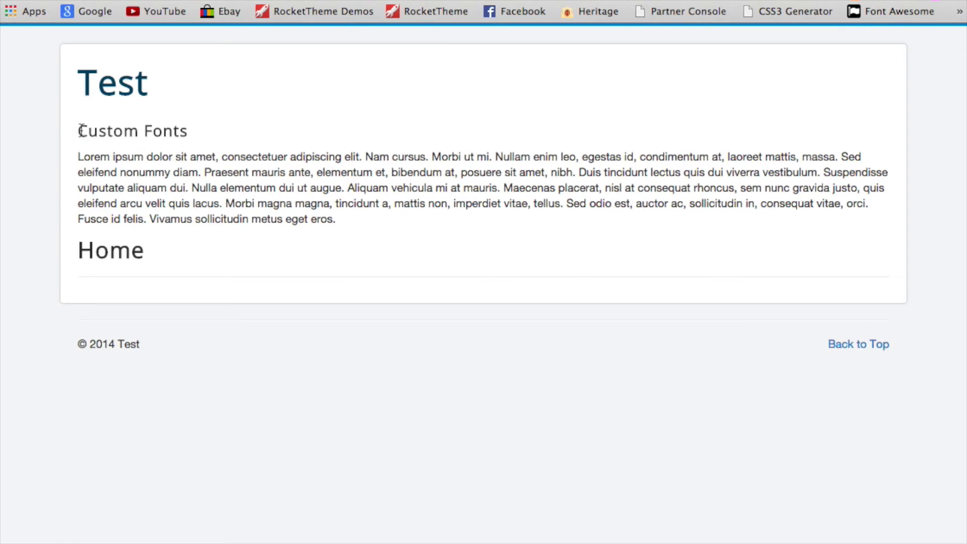
left_click_drag(81, 129, 197, 130)
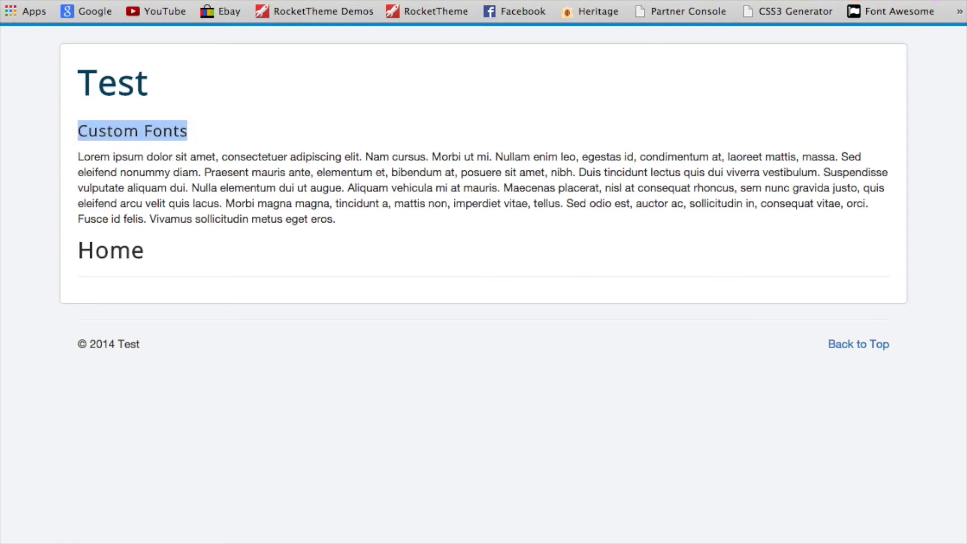
key("ctrl+Tab")
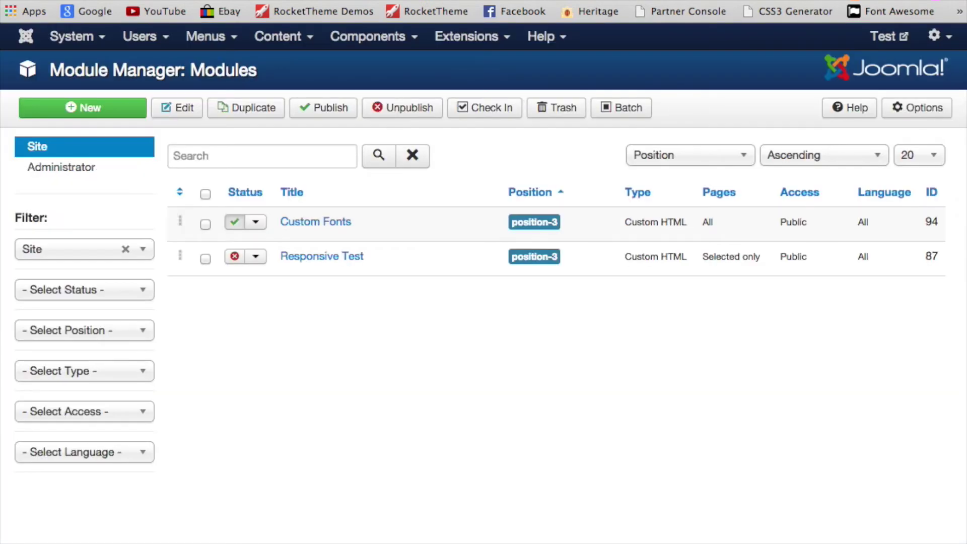
left_click(320, 227)
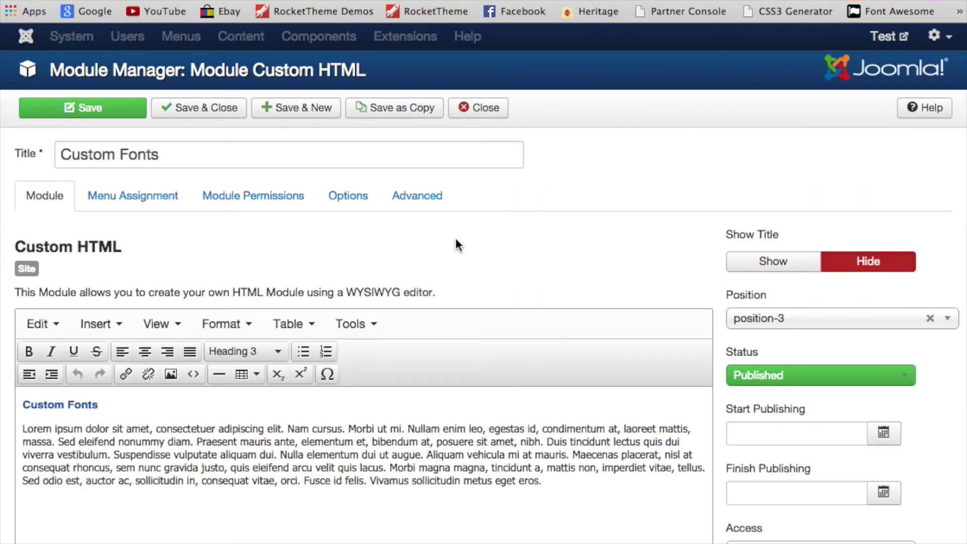
scroll(540, 237, "down", 5)
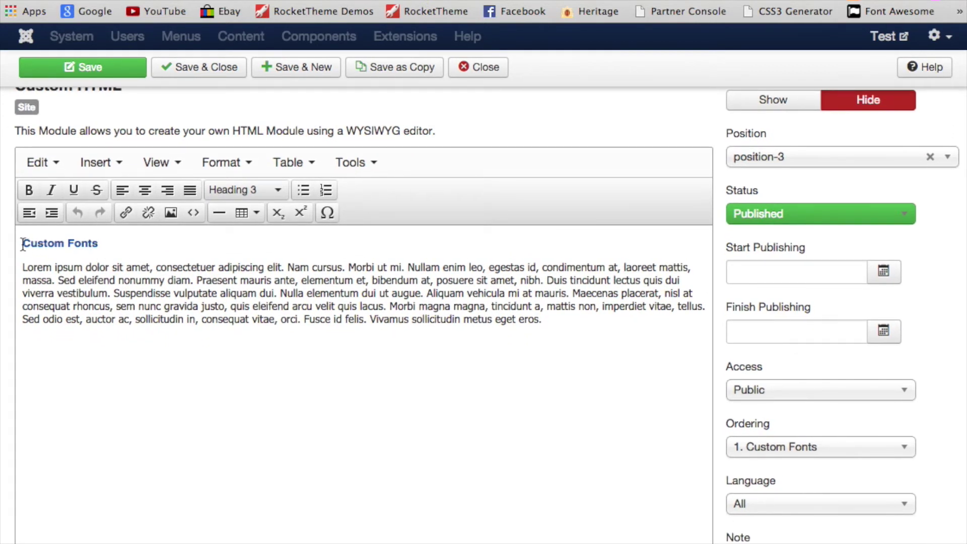
left_click_drag(22, 243, 98, 243)
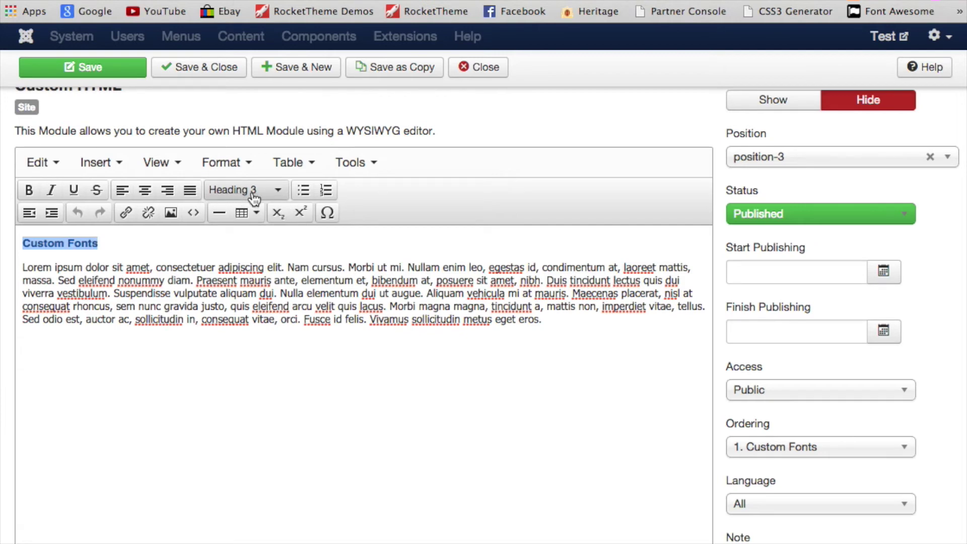
Step: Show the module's HTML source and confirm the heading is wrapped in h3 tags
scroll(795, 378, "down", 3)
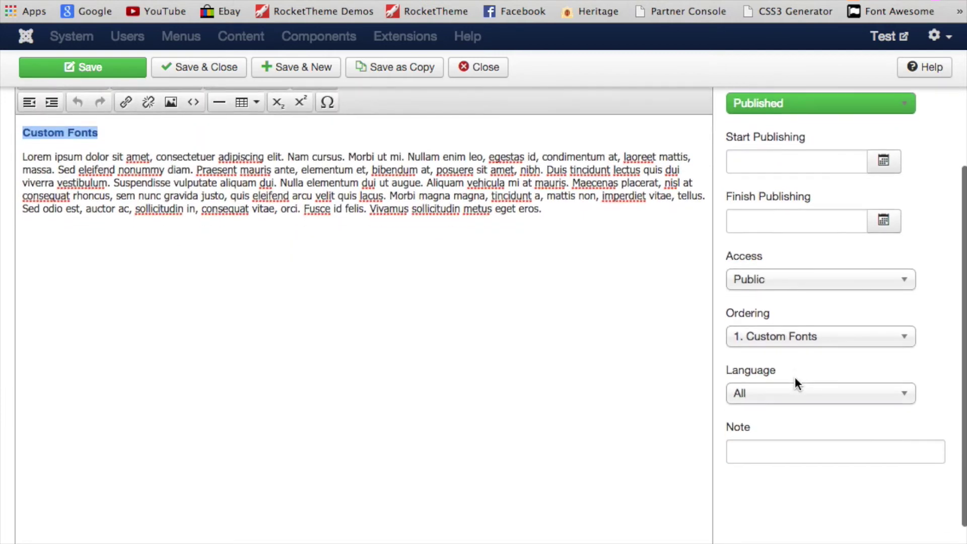
scroll(795, 385, "down", 2)
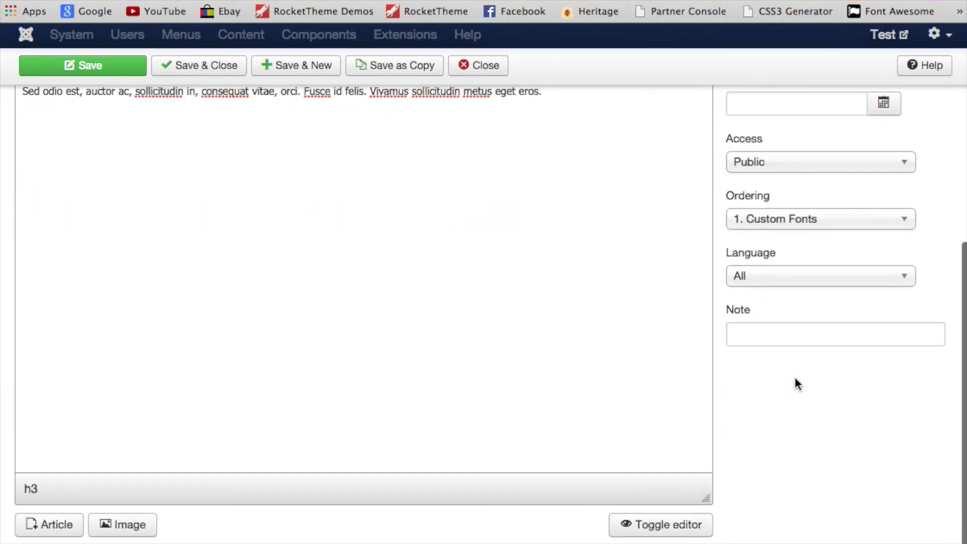
left_click(659, 526)
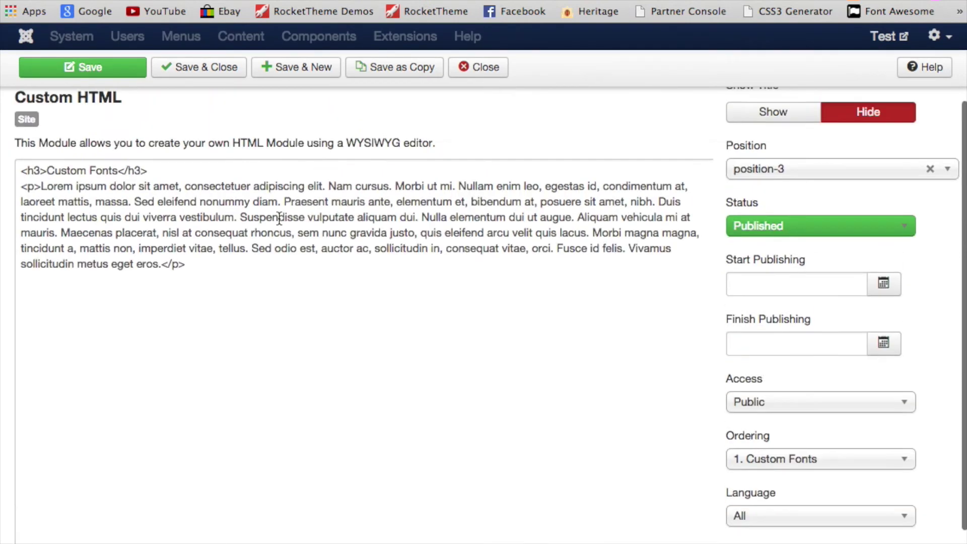
scroll(183, 215, "up", 1)
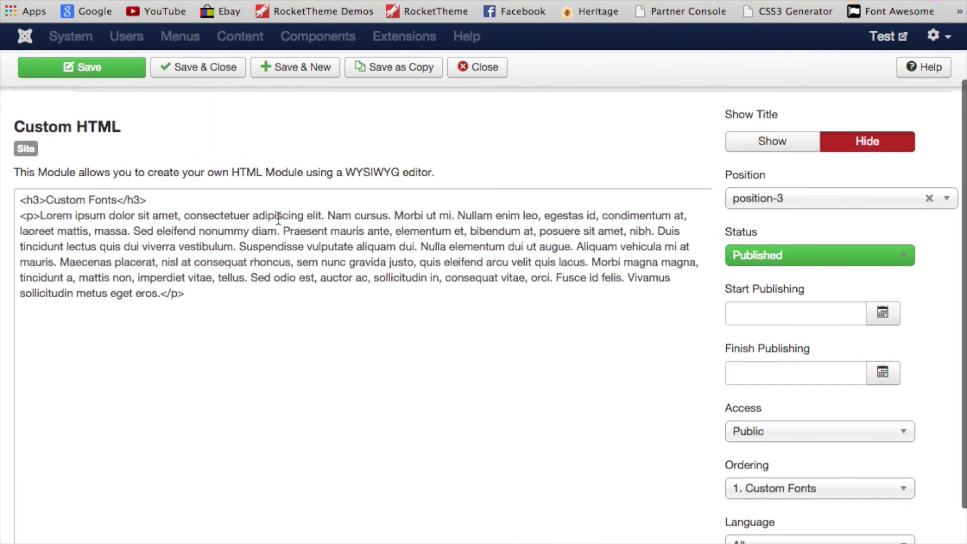
double_click(29, 201)
key("super+c")
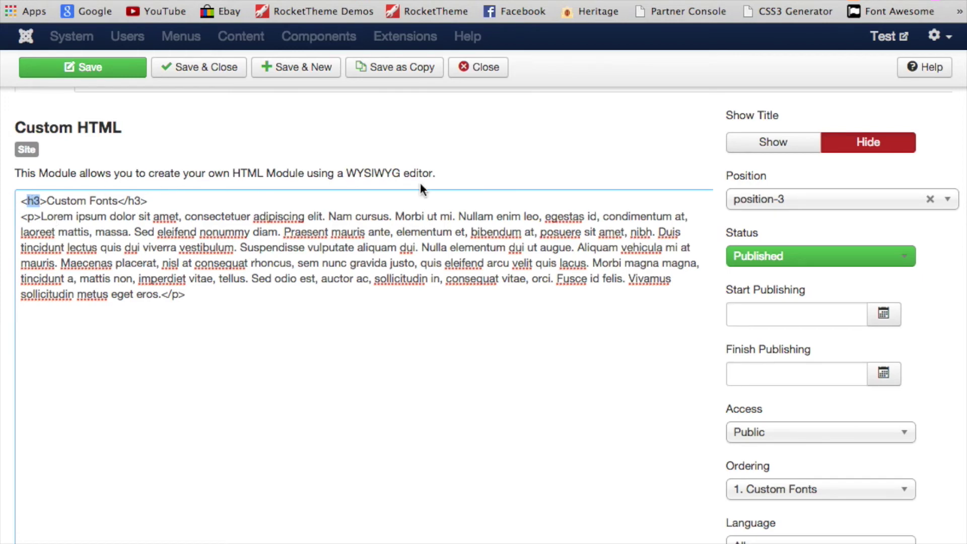
key("super+Tab")
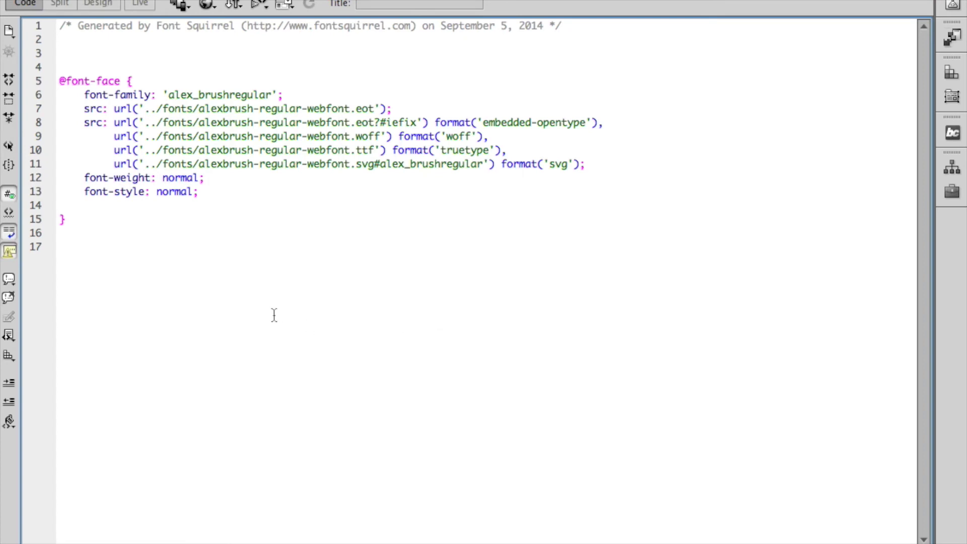
Step: Write an h3 rule in custom.css with font-family 'alex_brushregular' !important
key("super+v")
type("{")
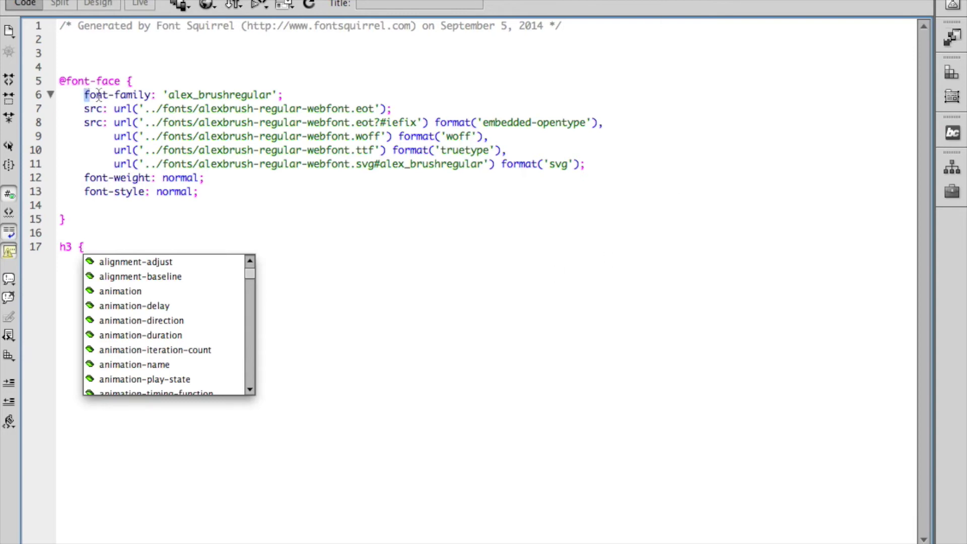
left_click_drag(100, 94, 277, 95)
key("ctrl+c")
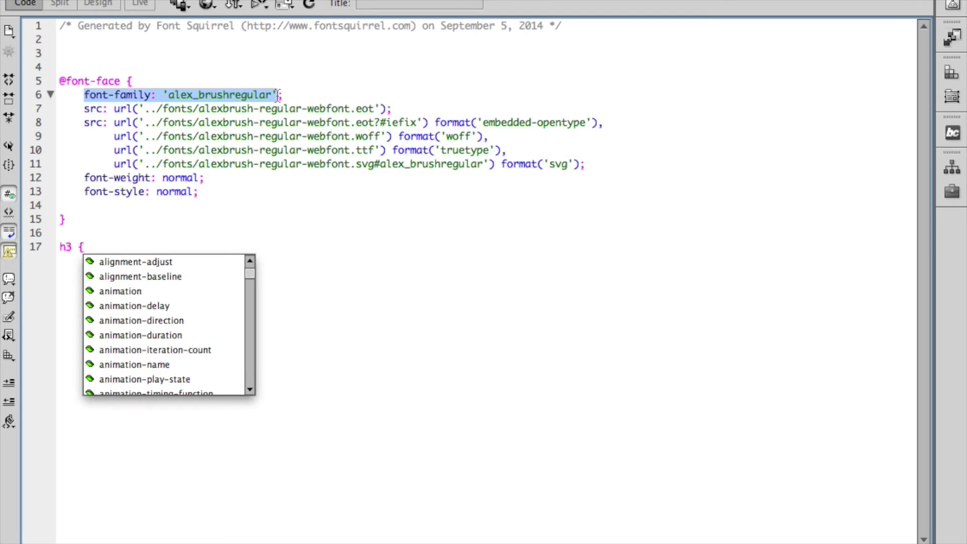
left_click(100, 250)
key("ctrl+v")
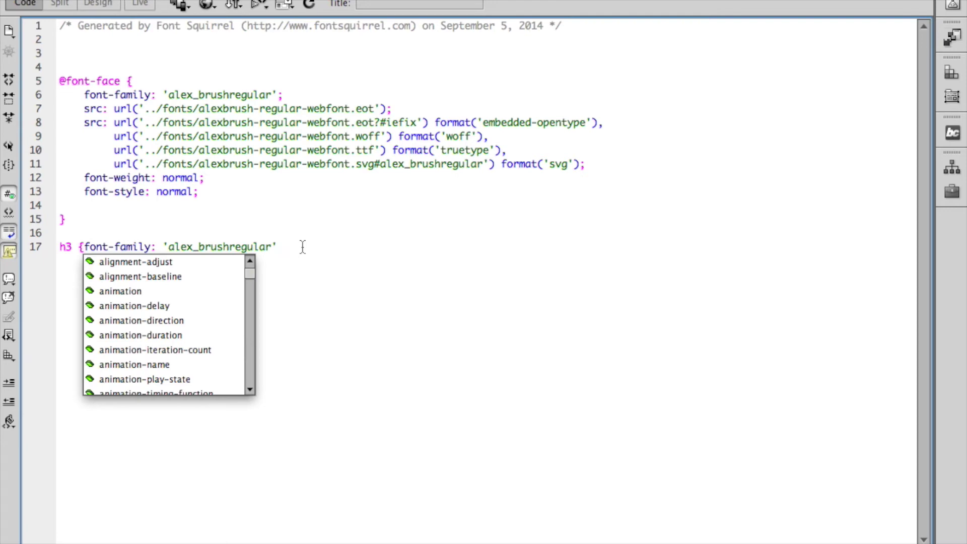
type(";")
key("BackSpace")
type("!important}")
Step: Check the font name in the h3 rule, then close Joomla's Custom Fonts module editor
double_click(169, 247)
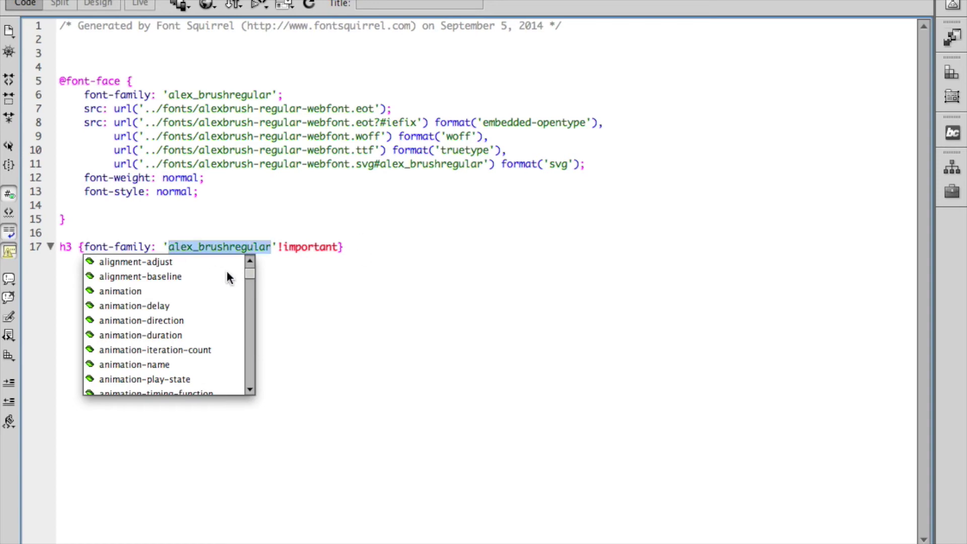
left_click(295, 287)
left_click(110, 261)
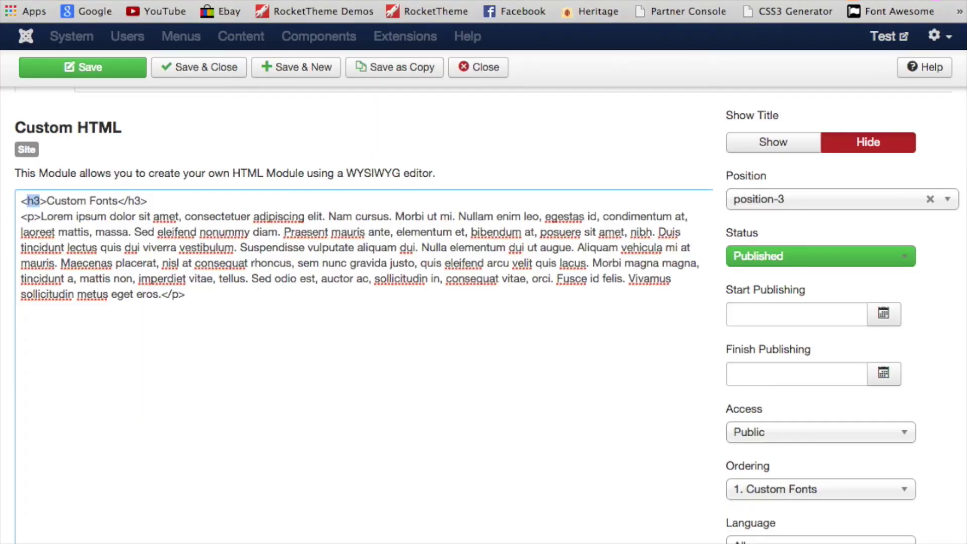
left_click(480, 67)
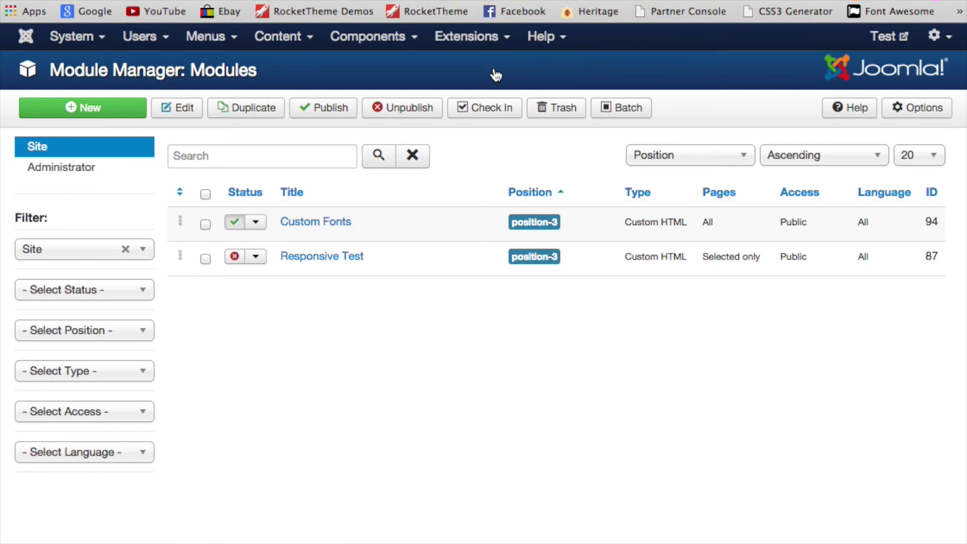
Step: Go to Extensions > Template Manager > Templates and open Protostar Details and Files
left_click(473, 38)
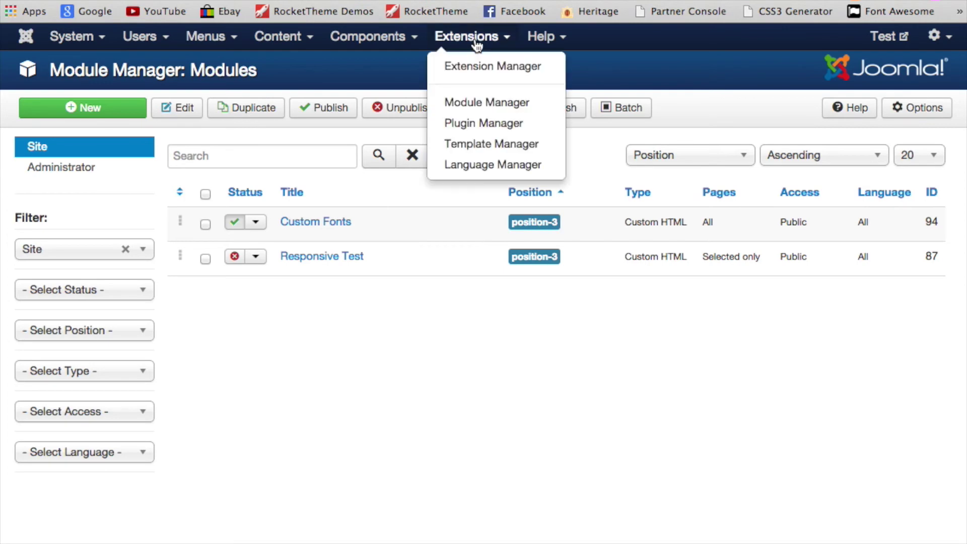
left_click(483, 145)
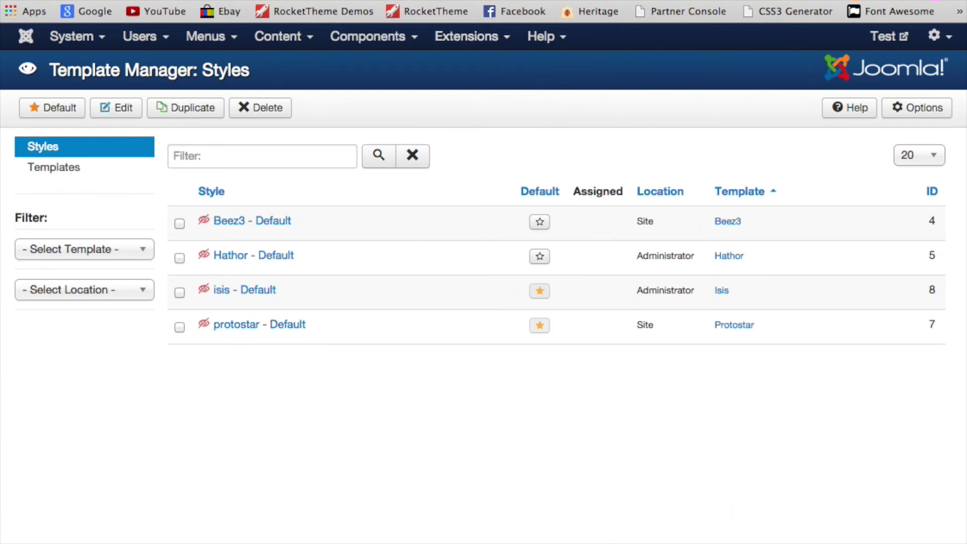
left_click(67, 176)
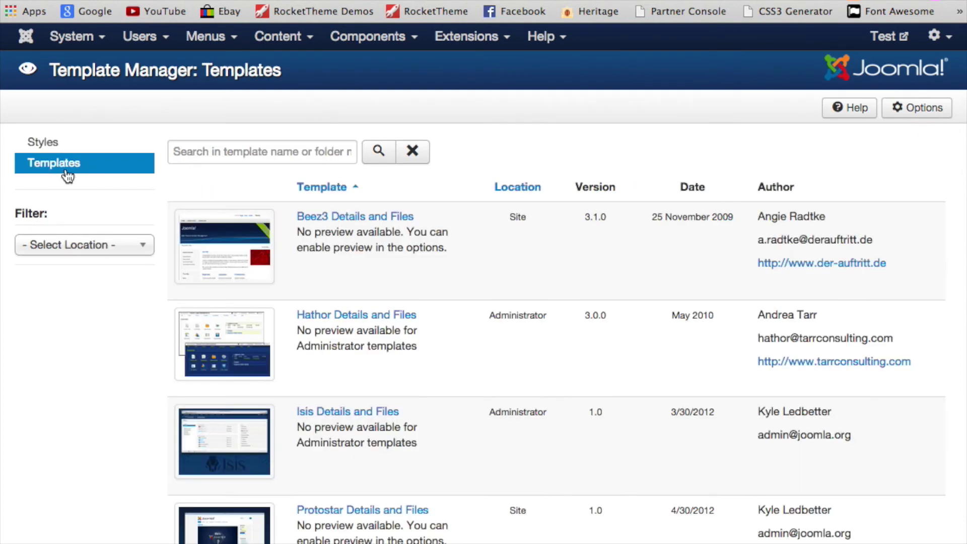
scroll(463, 460, "down", 3)
scroll(463, 458, "up", 2)
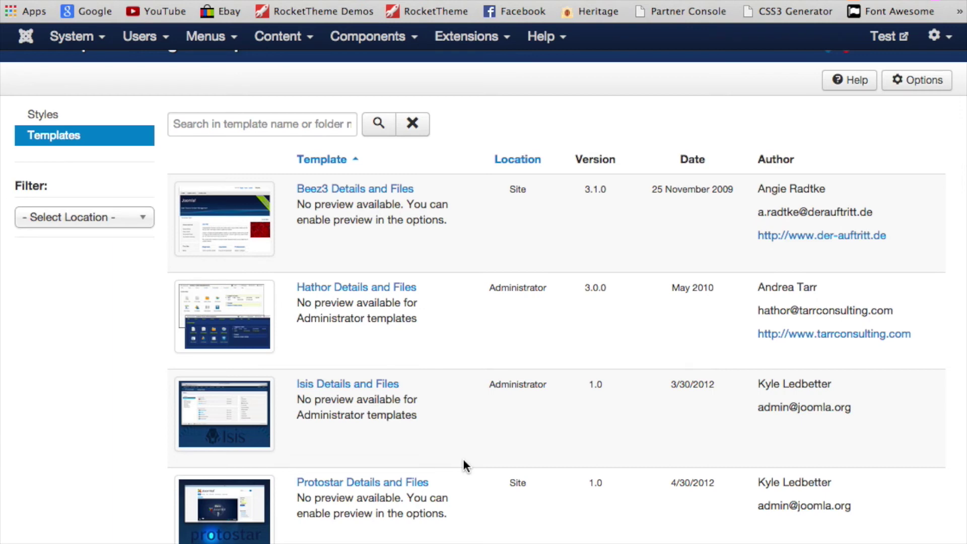
left_click(349, 486)
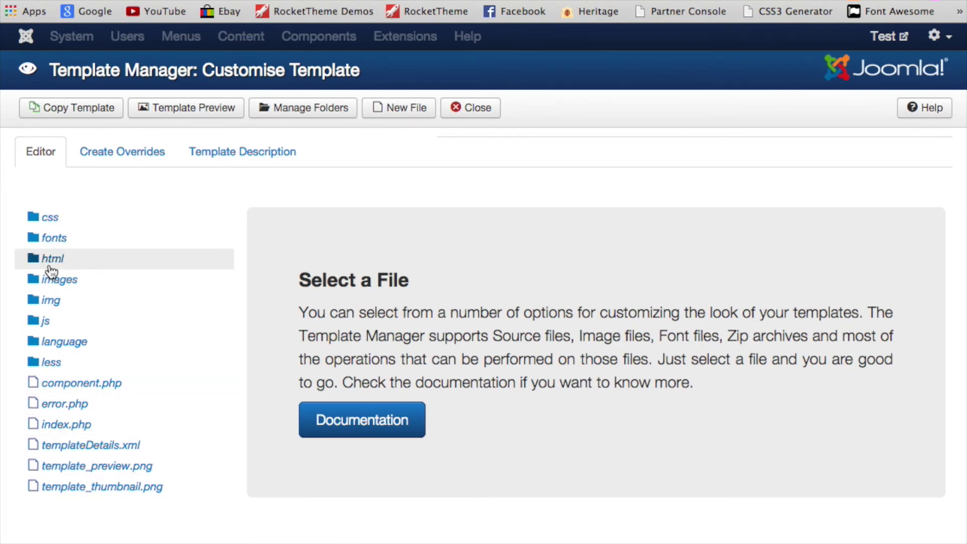
key("super+Tab")
key("super+Tab")
key("super+Tab")
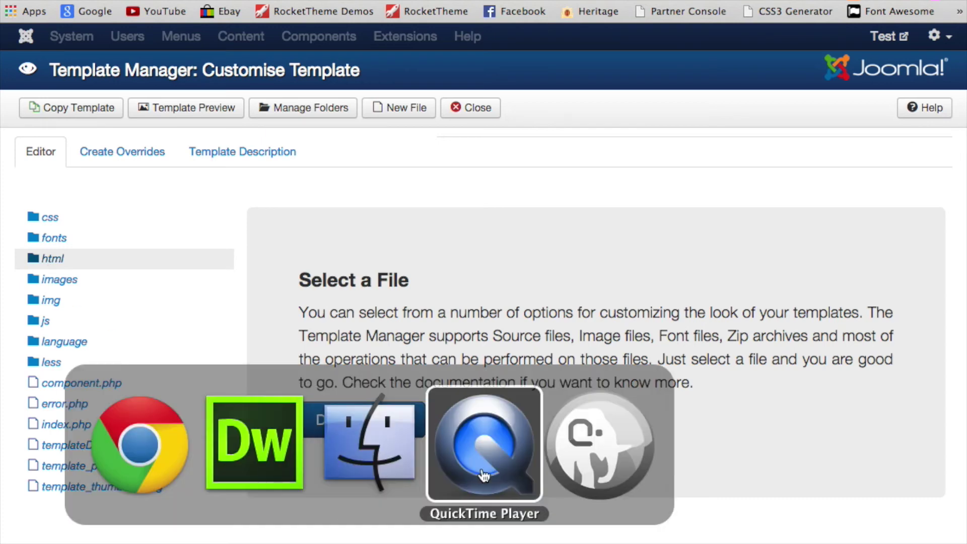
mouse_move(396, 464)
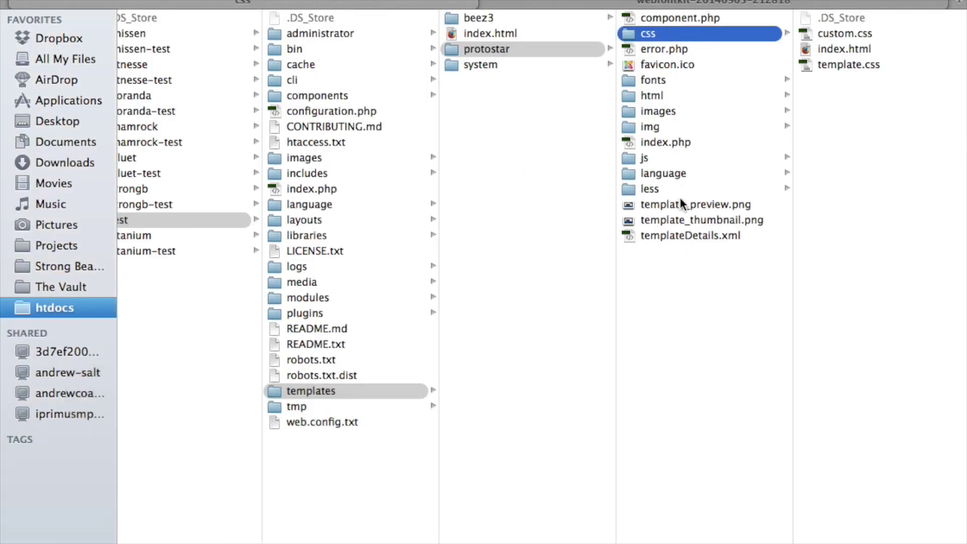
key("super+Tab")
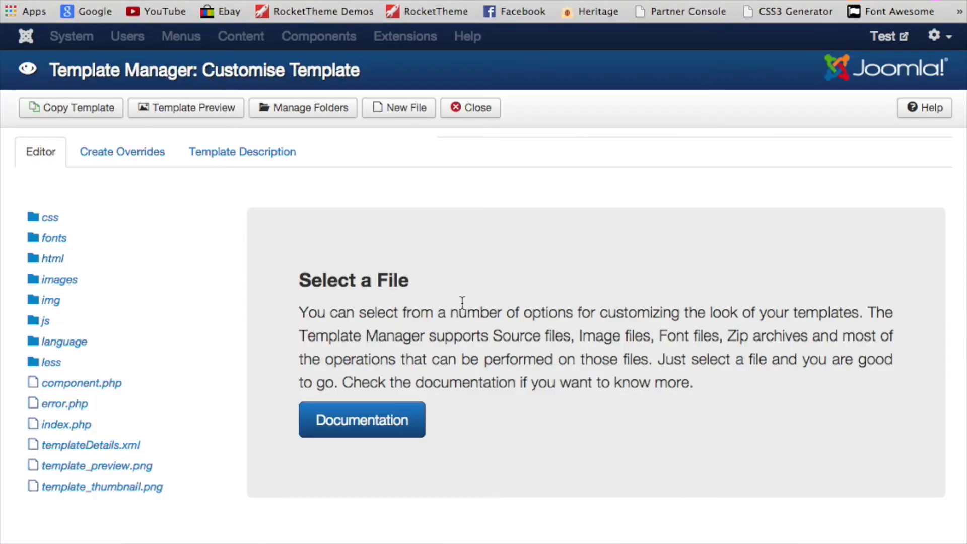
Step: Open Protostar's index.php in the template editor, then switch to Finder
left_click(63, 429)
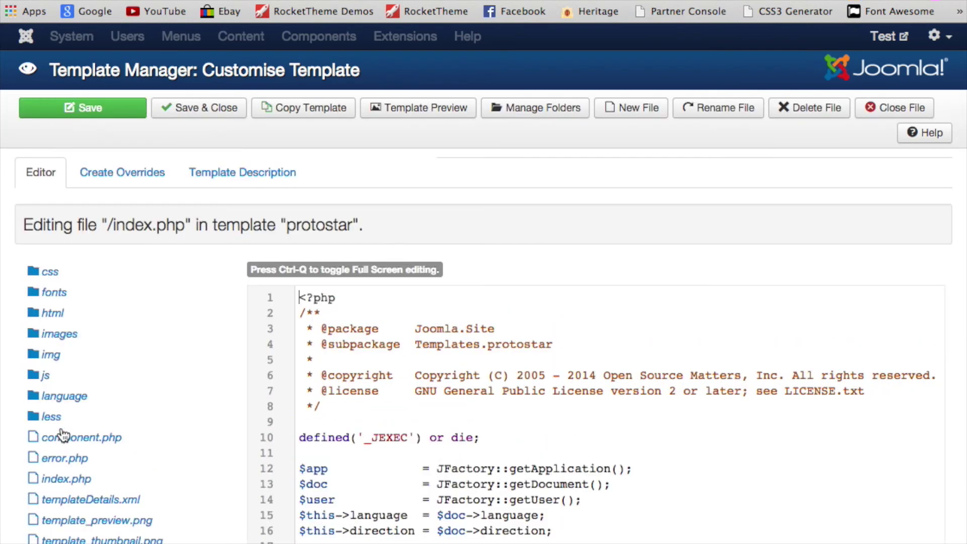
key("super+Tab")
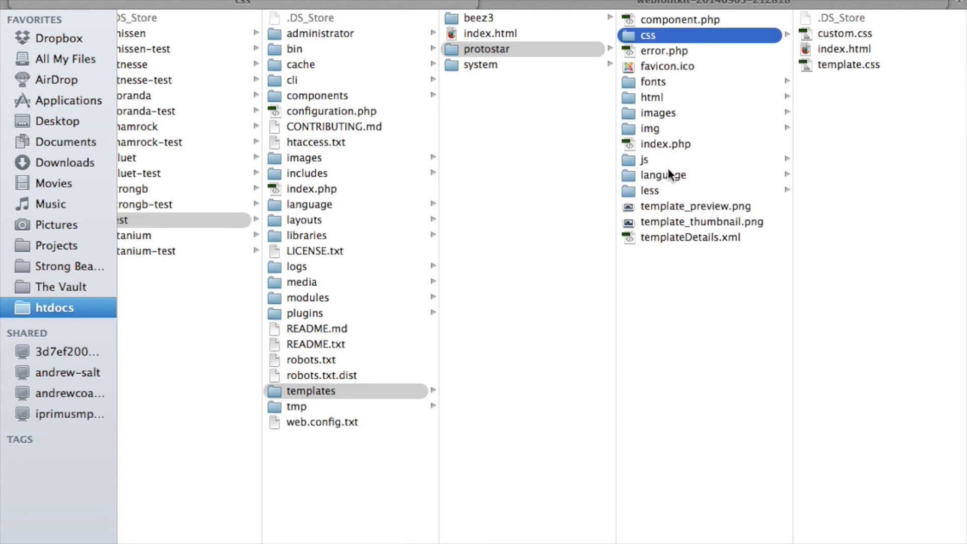
Step: Preview the Protostar and site-root index.php files in Finder, then return to Chrome
left_click(666, 142)
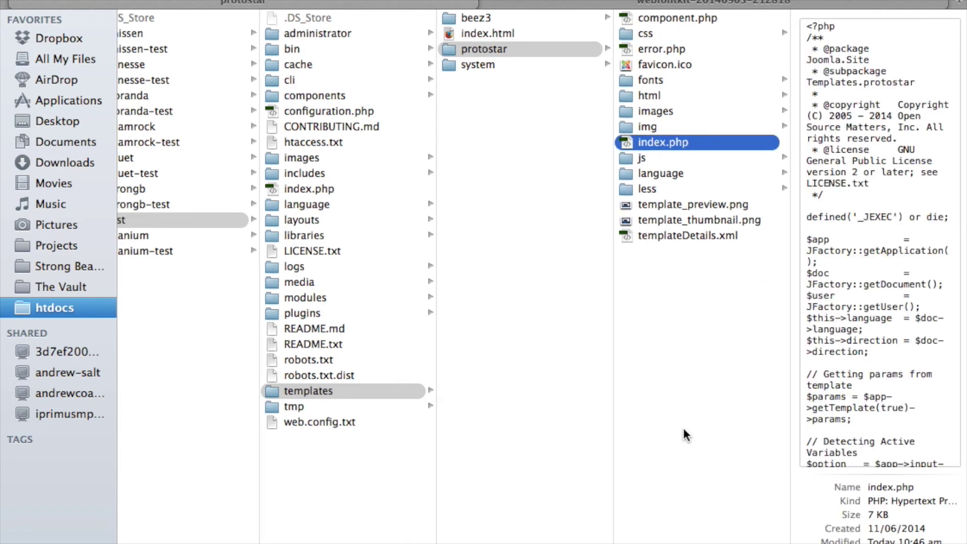
scroll(506, 407, "left", 2)
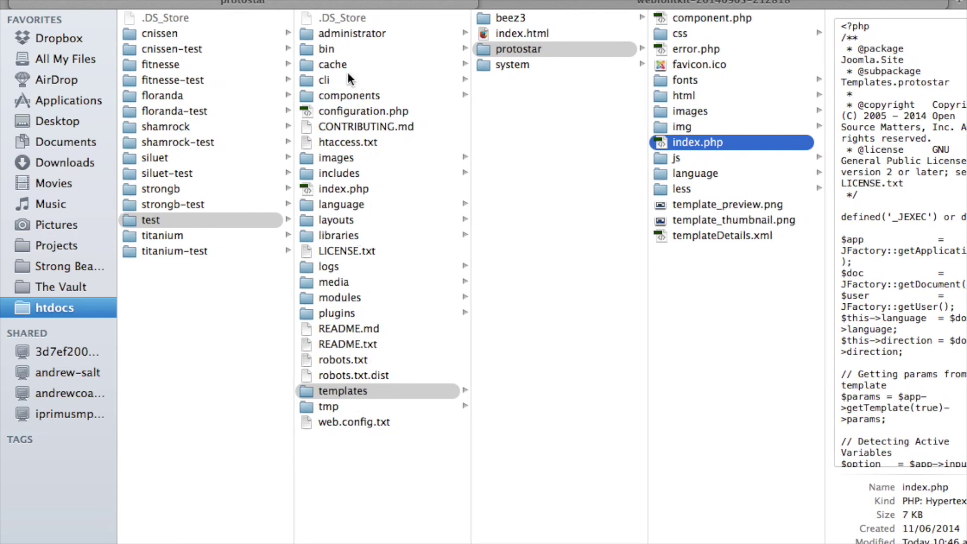
left_click(338, 188)
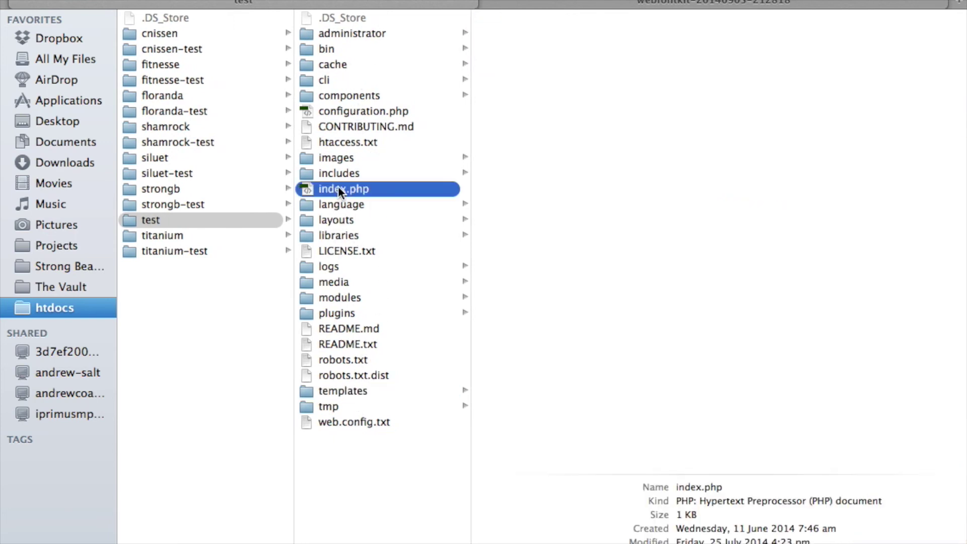
left_click(334, 391)
left_click(512, 52)
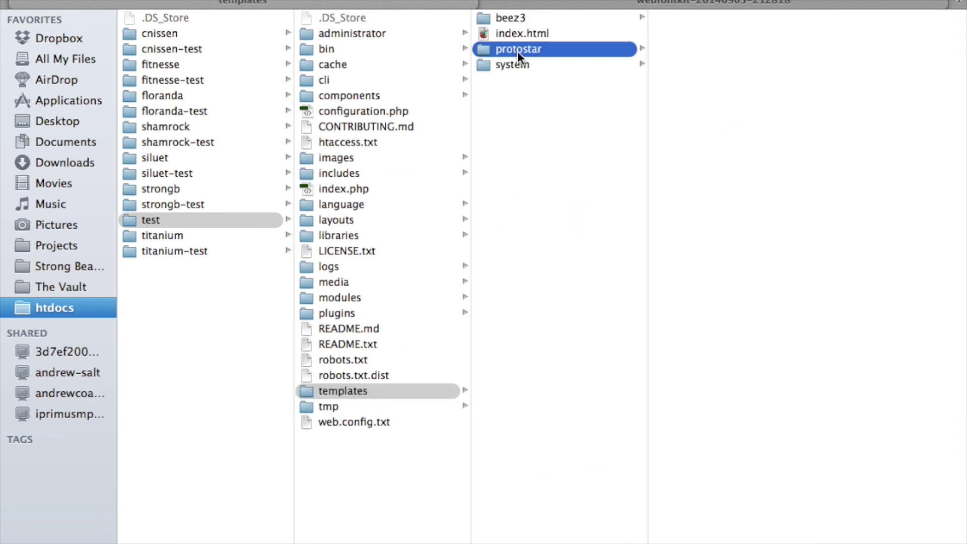
key("super+Tab")
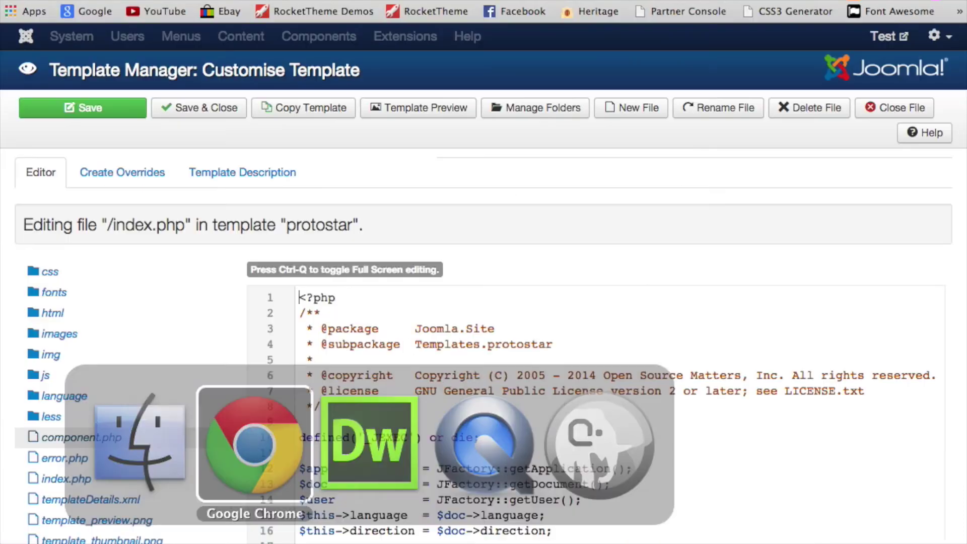
Step: Delete the existing custom.css stylesheet line (line 43) from index.php
scroll(512, 446, "down", 6)
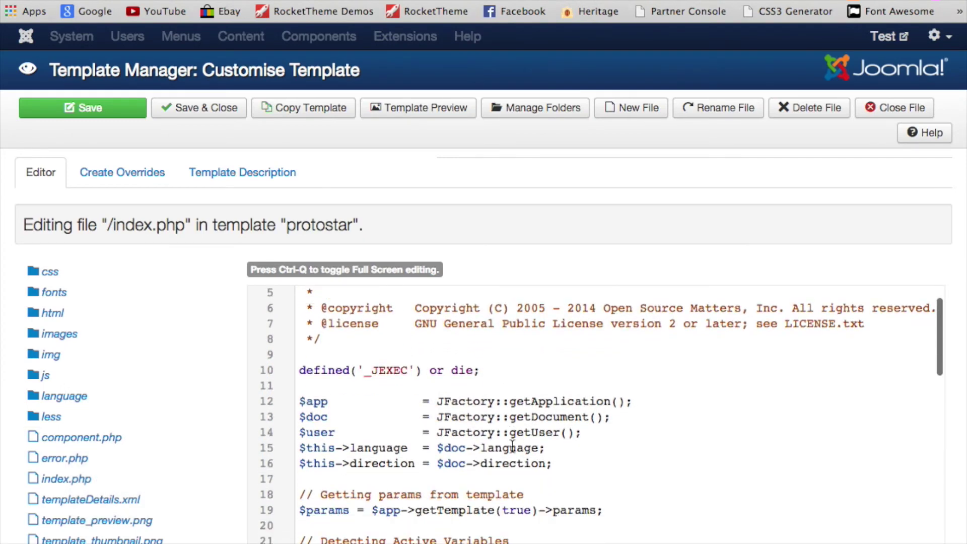
scroll(535, 431, "down", 6)
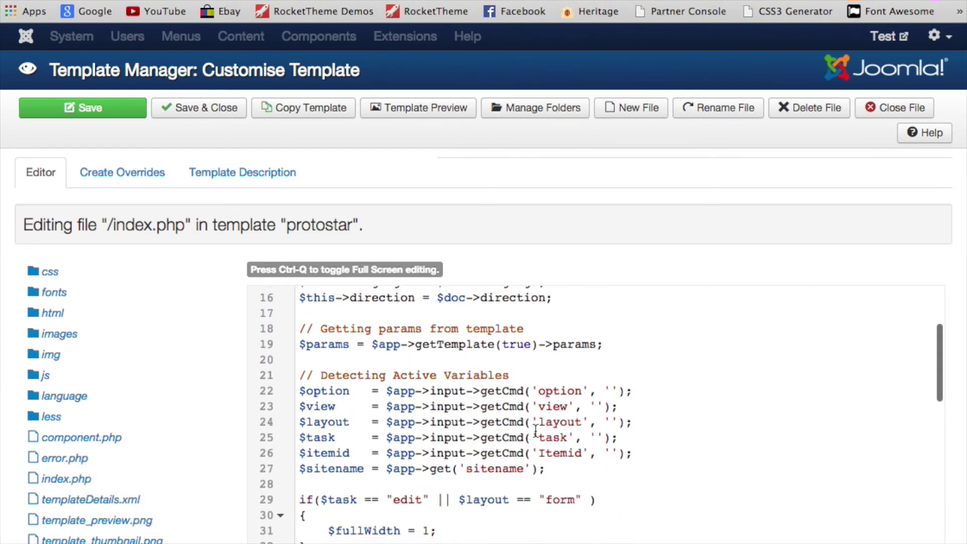
scroll(536, 430, "down", 5)
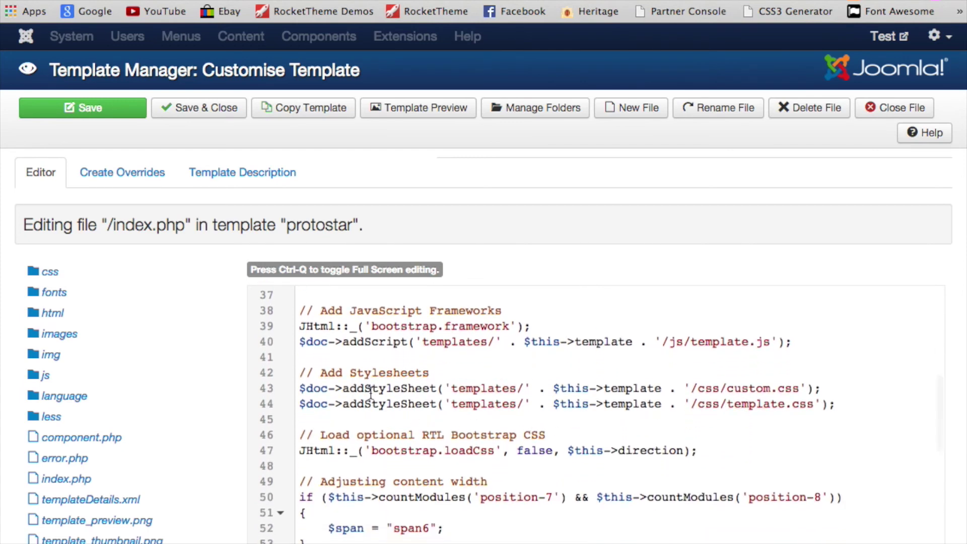
left_click_drag(301, 390, 870, 385)
key("BackSpace")
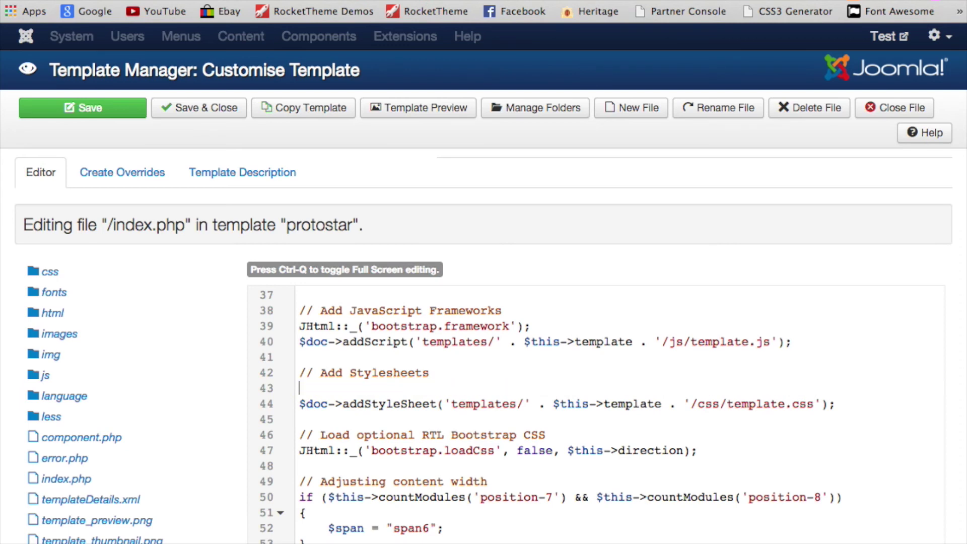
key("BackSpace")
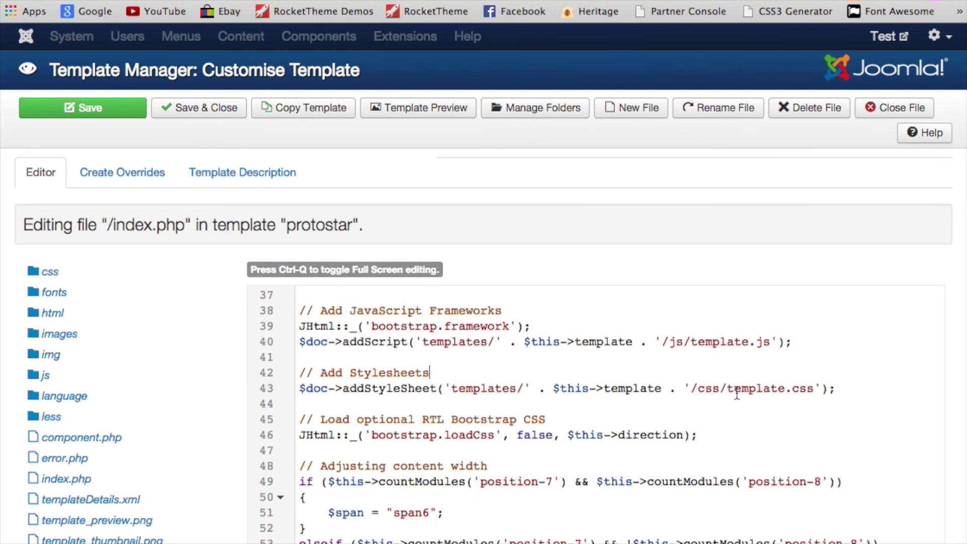
Step: Duplicate the template.css addStyleSheet line below // Add Stylesheets, changing template to custom
left_click_drag(300, 387, 835, 392)
key("ctrl+c")
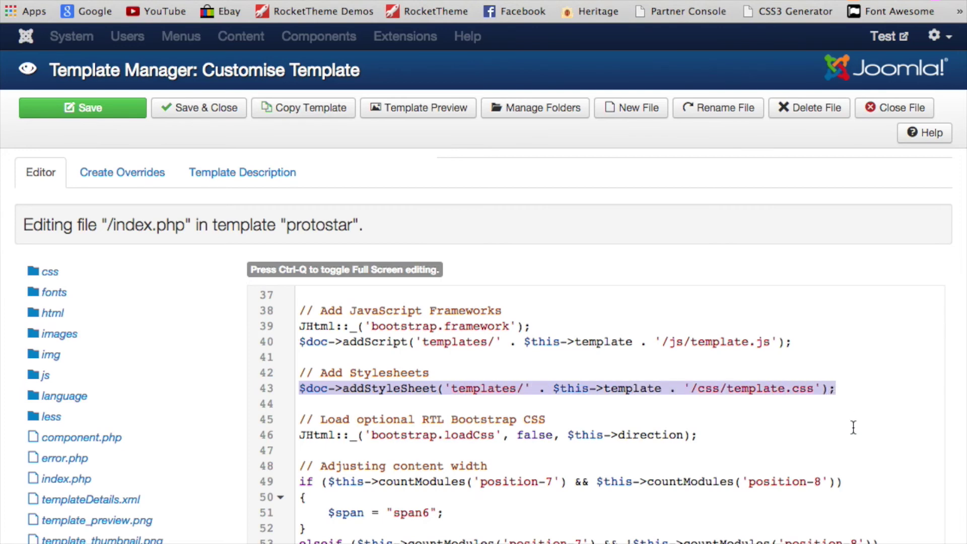
left_click(450, 371)
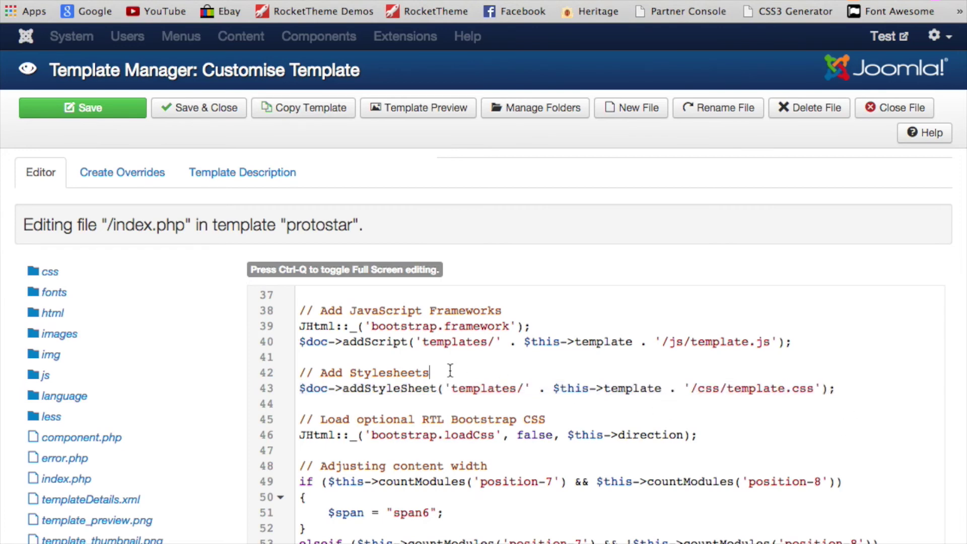
key("Return")
key("ctrl+v")
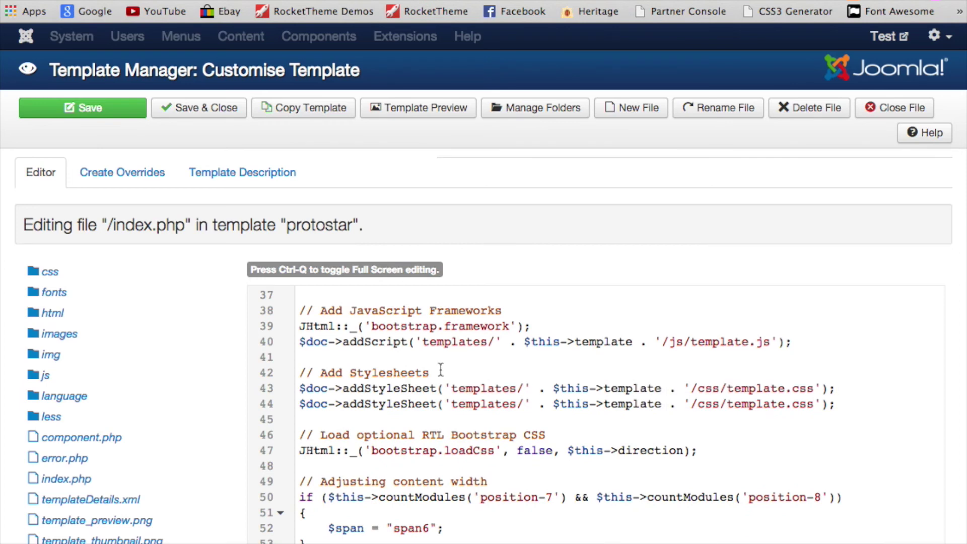
double_click(755, 388)
type("custom")
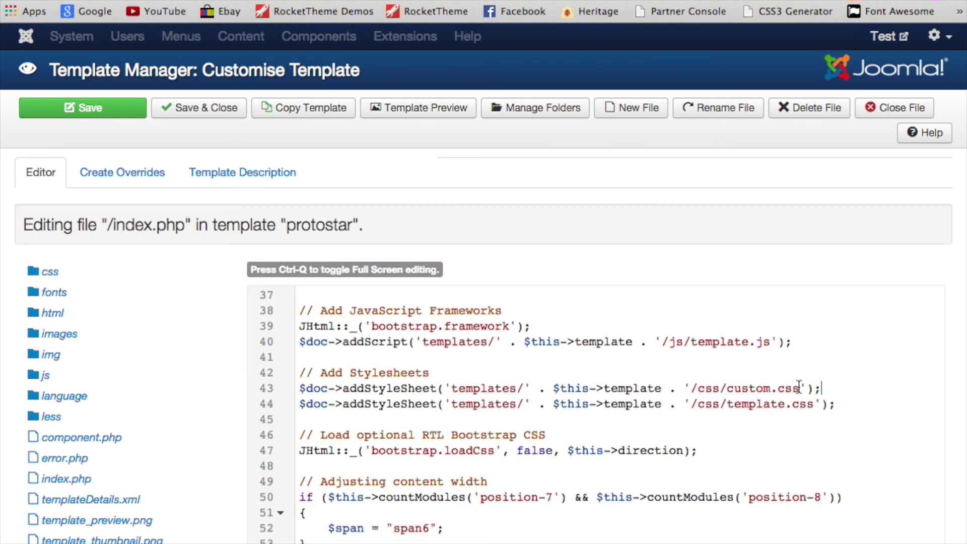
Step: Save index.php and reload the front end to confirm the Custom Fonts heading uses Alex Brush
left_click(69, 112)
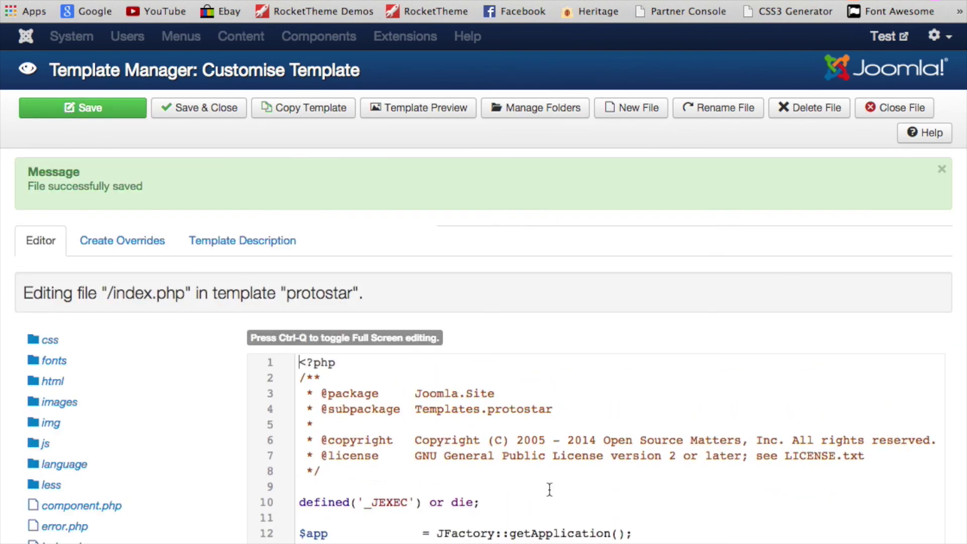
scroll(554, 491, "down", 5)
scroll(576, 486, "down", 15)
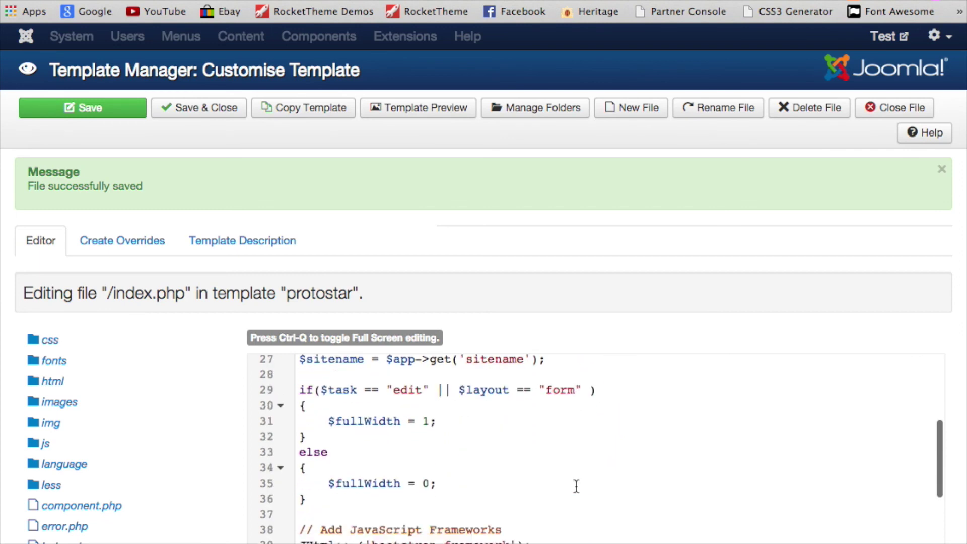
scroll(576, 486, "up", 15)
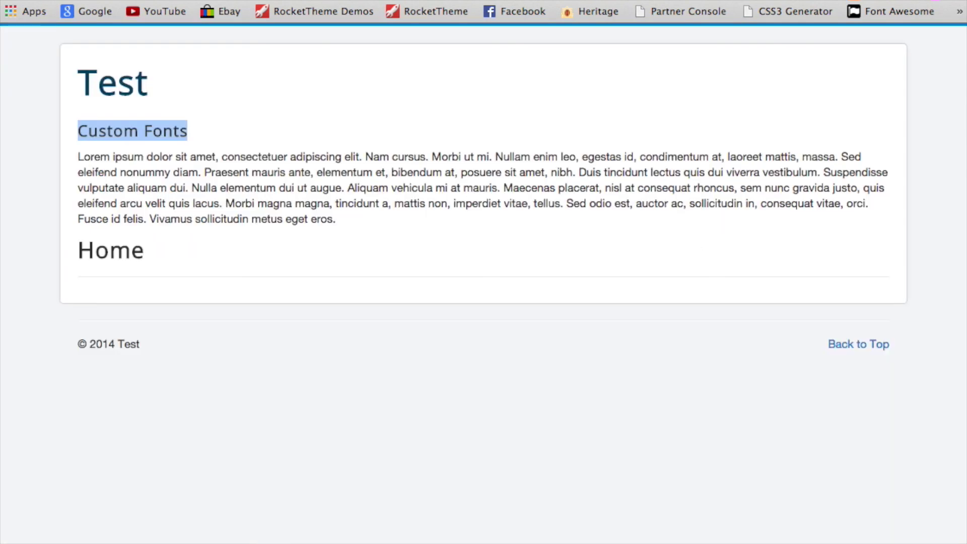
key("ctrl+r")
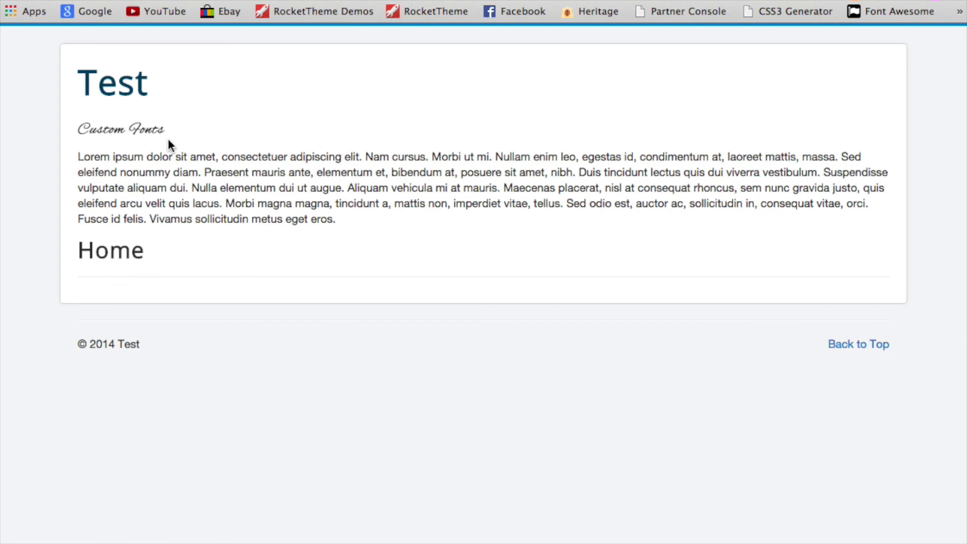
left_click_drag(79, 130, 190, 133)
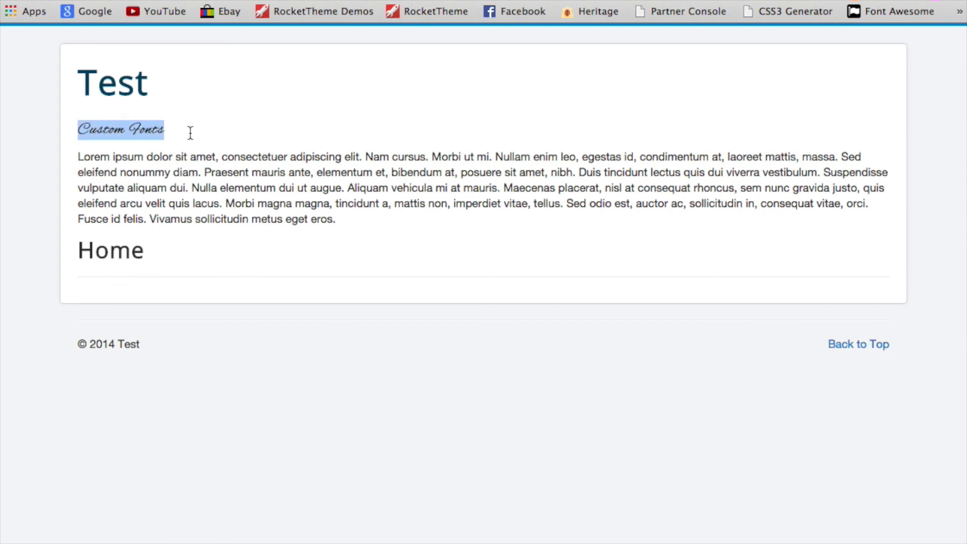
left_click(190, 132)
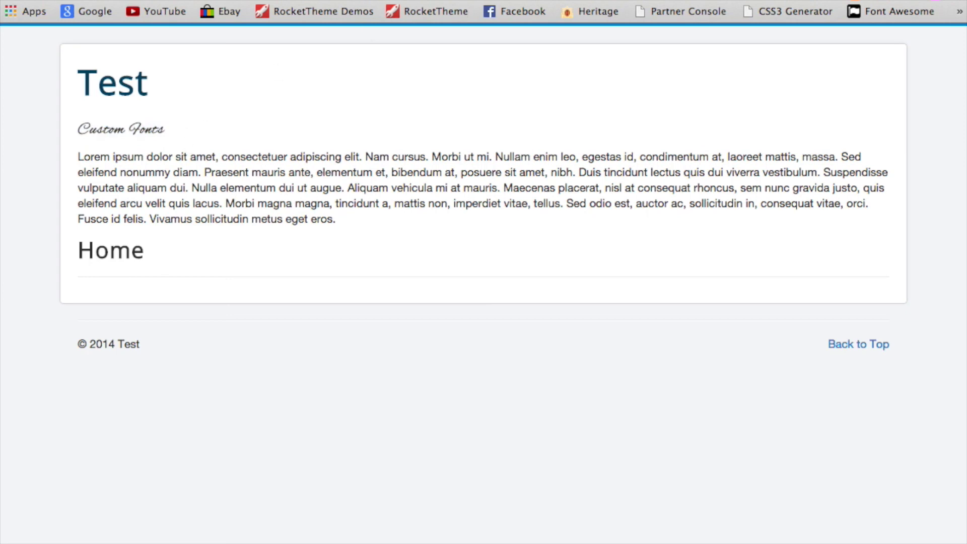
key("ctrl+Tab")
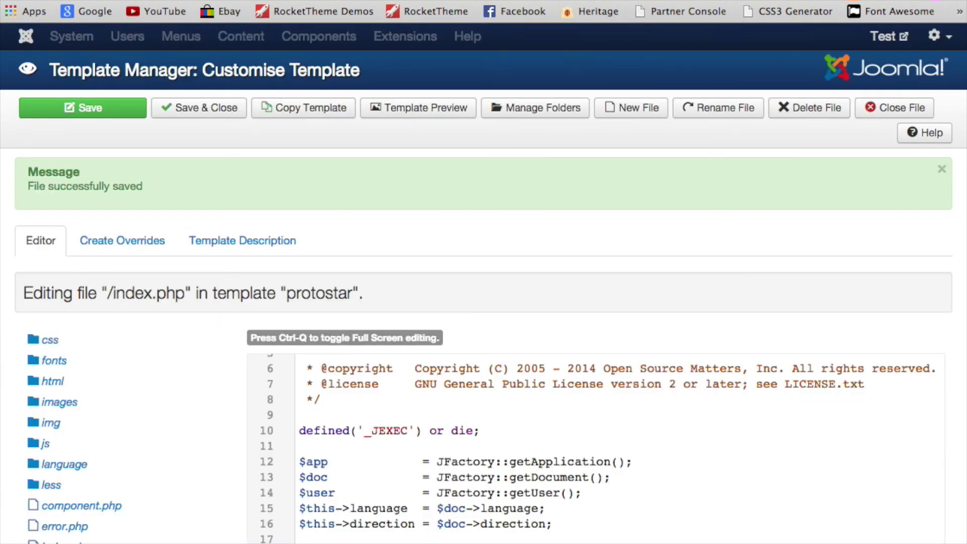
Step: Expand the template's css folder and open custom.css
scroll(553, 427, "down", 2)
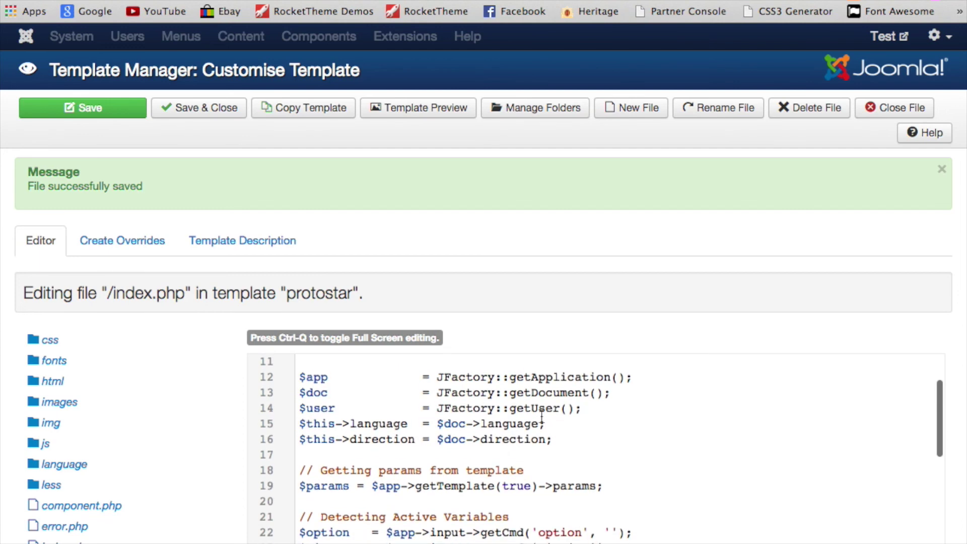
scroll(554, 427, "up", 3)
scroll(190, 425, "down", 3)
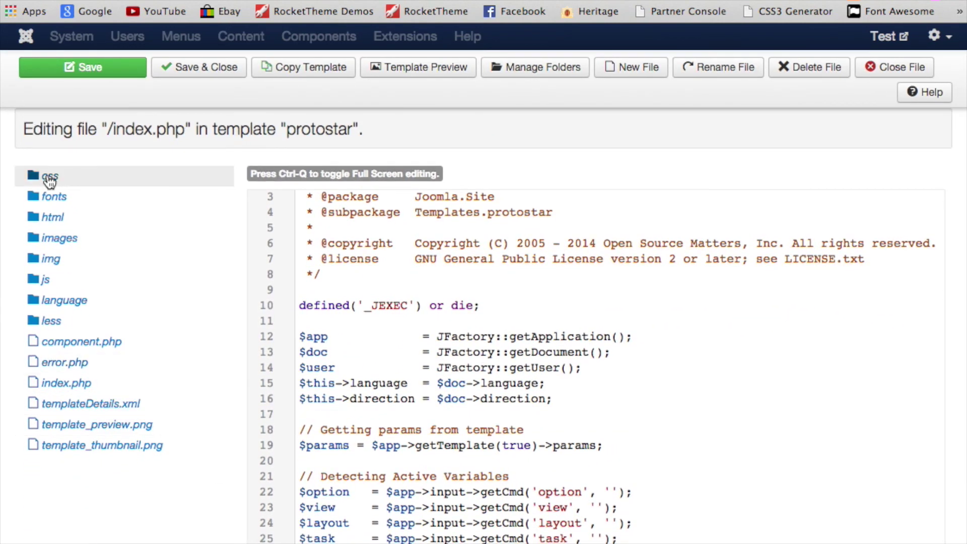
left_click(50, 178)
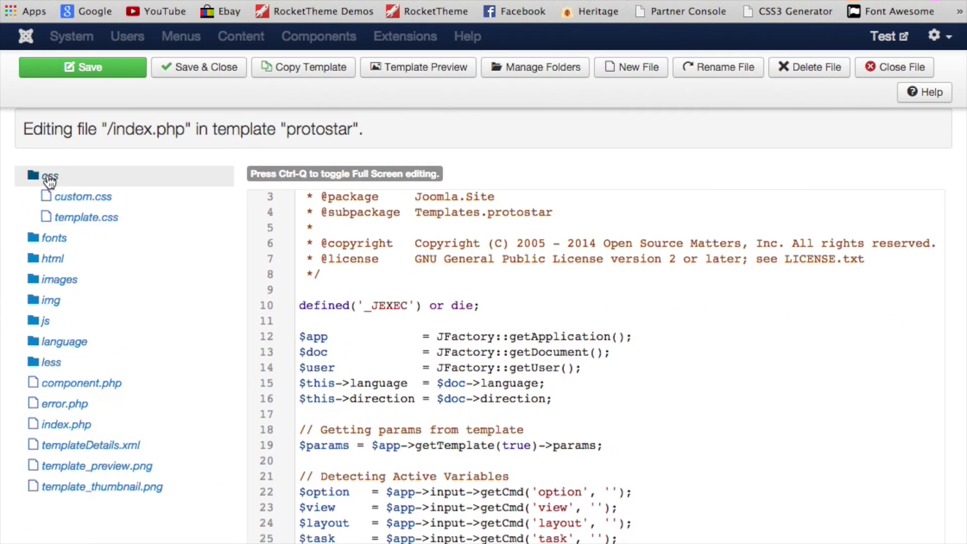
left_click(72, 201)
scroll(533, 458, "down", 5)
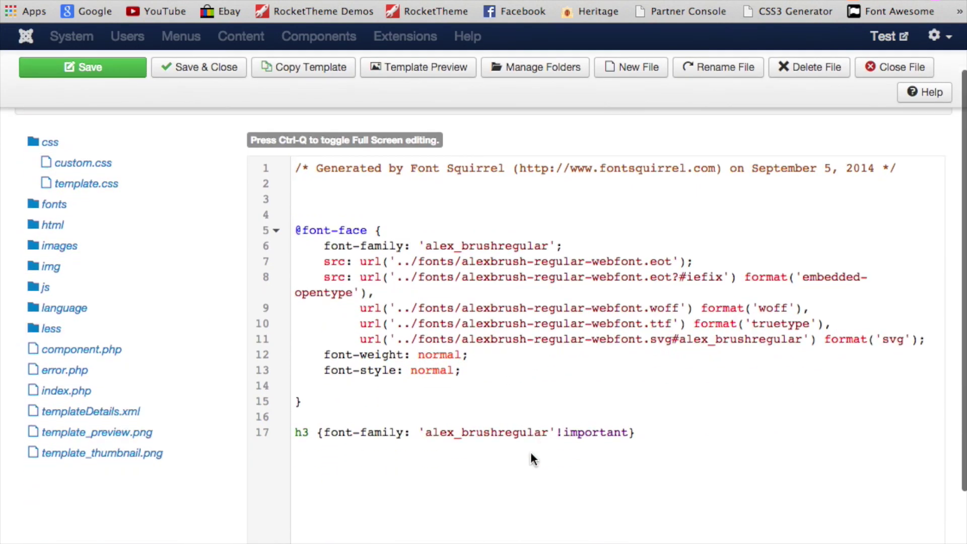
Step: Append ;font-size:26px!important to the h3 rule and save custom.css
left_click(629, 432)
type(";")
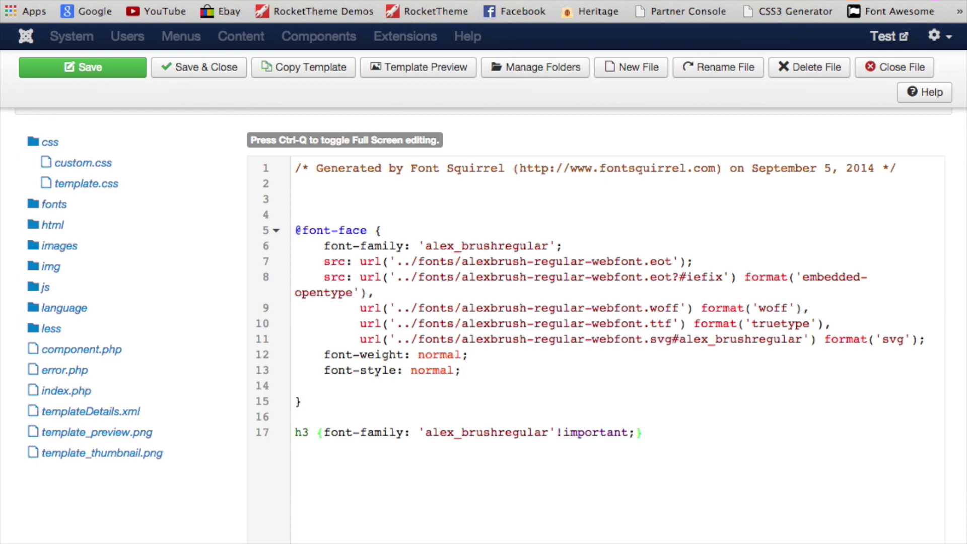
type("font-size:29")
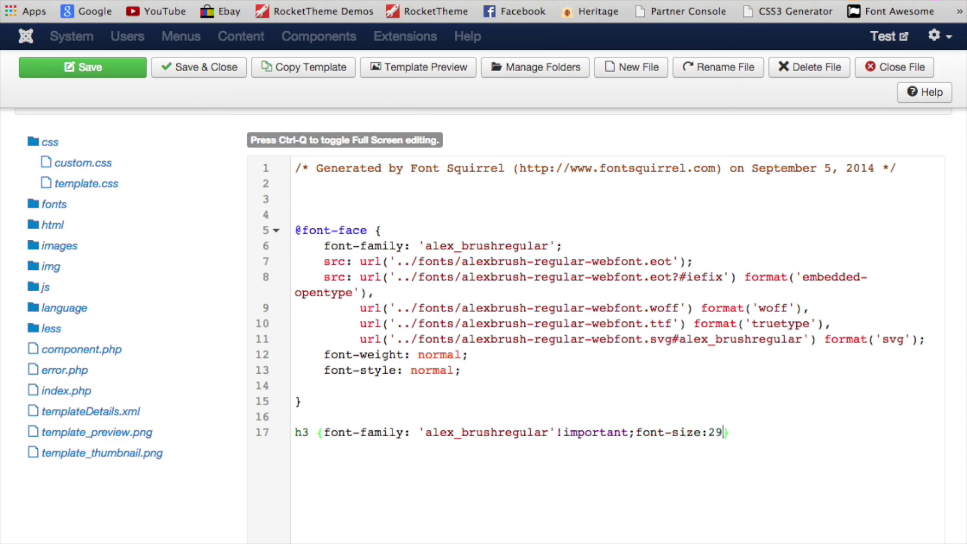
key("BackSpace")
type("6px!important")
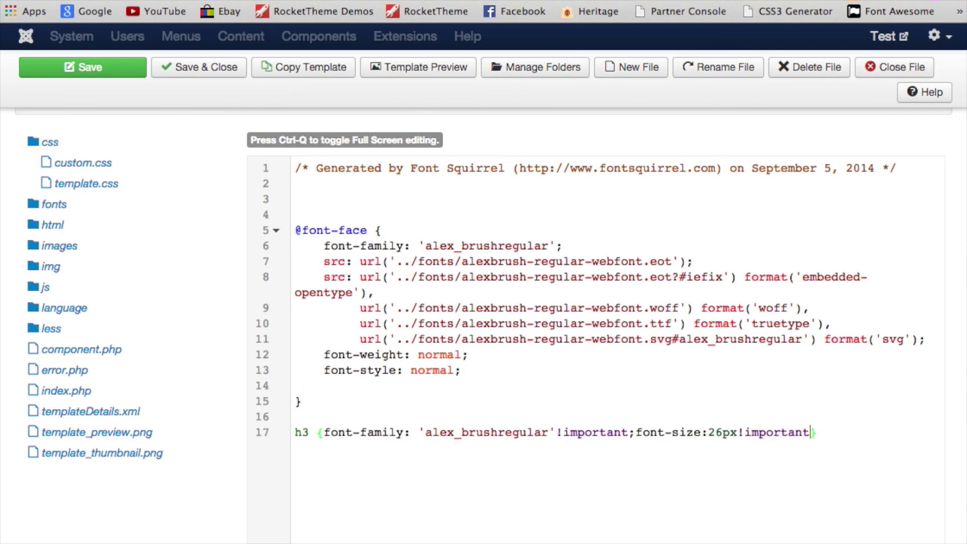
left_click(92, 75)
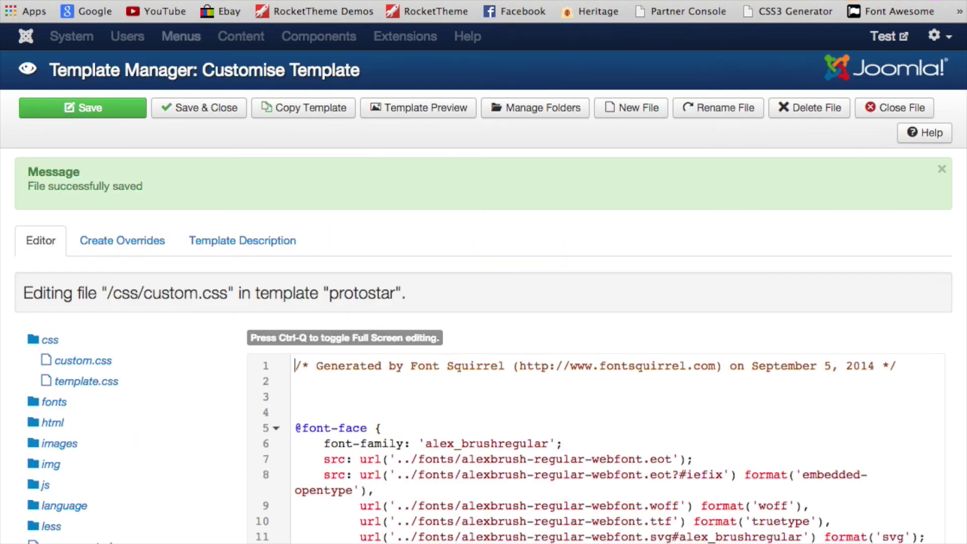
Step: Reload the front end to check the larger heading, then switch to the 'Adding a custom font to Joomla 3' article
key("ctrl+Tab")
key("super+r")
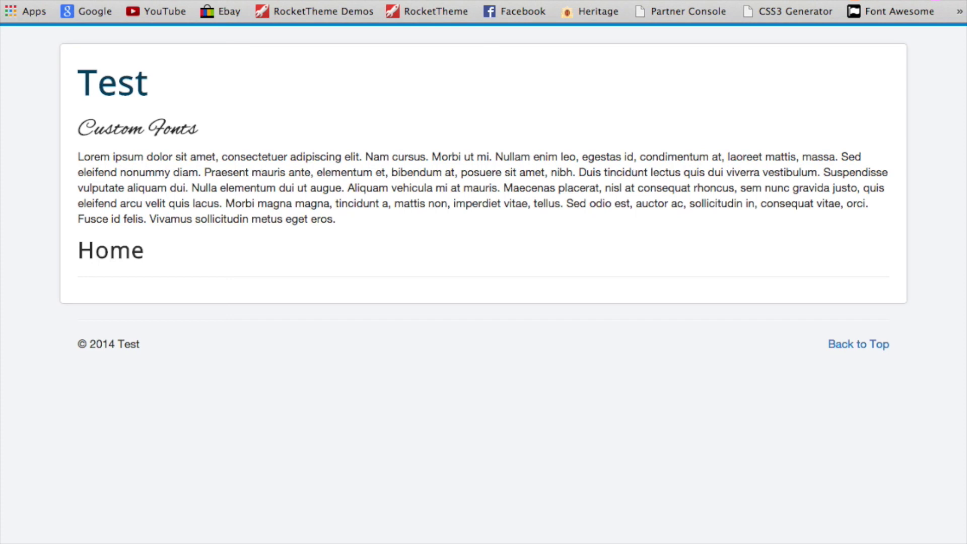
key("ctrl+Tab")
scroll(414, 349, "down", 10)
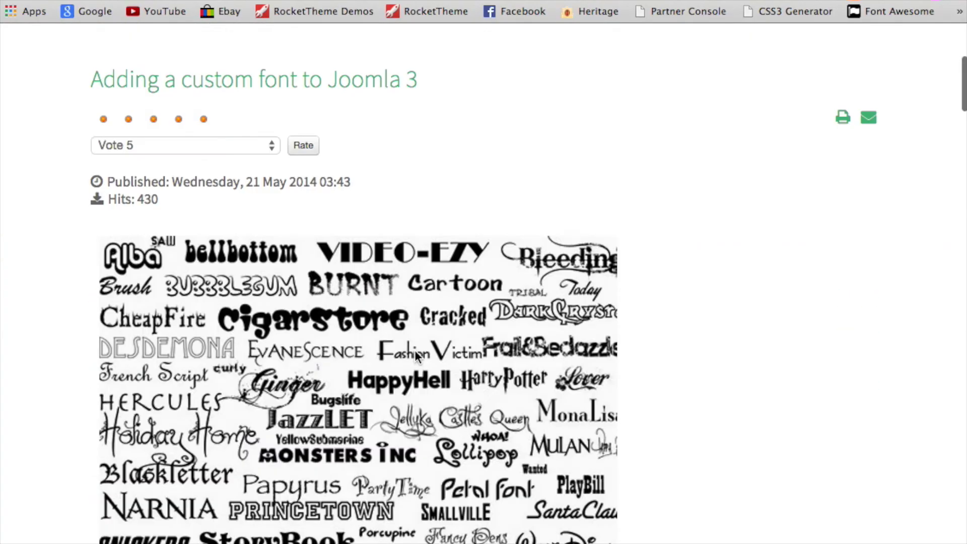
scroll(427, 351, "down", 15)
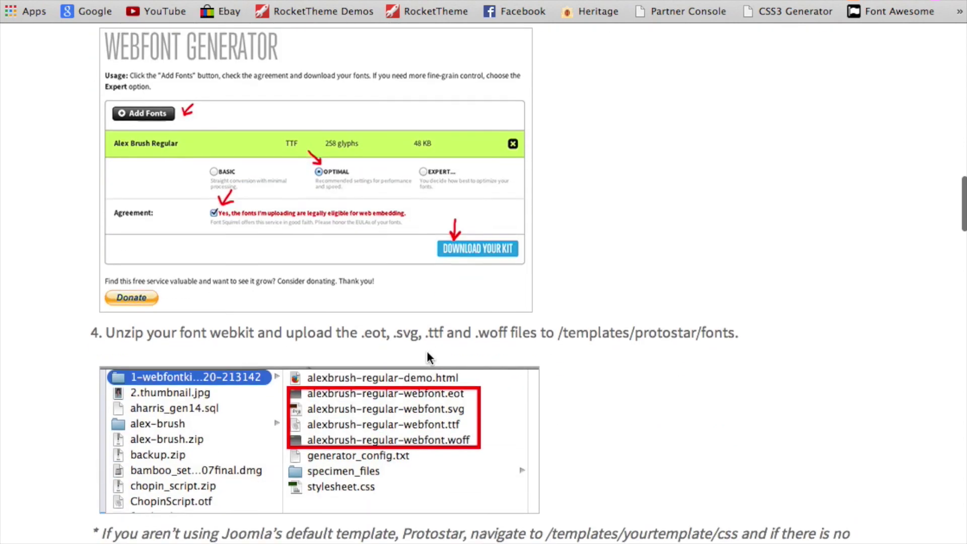
scroll(427, 351, "up", 20)
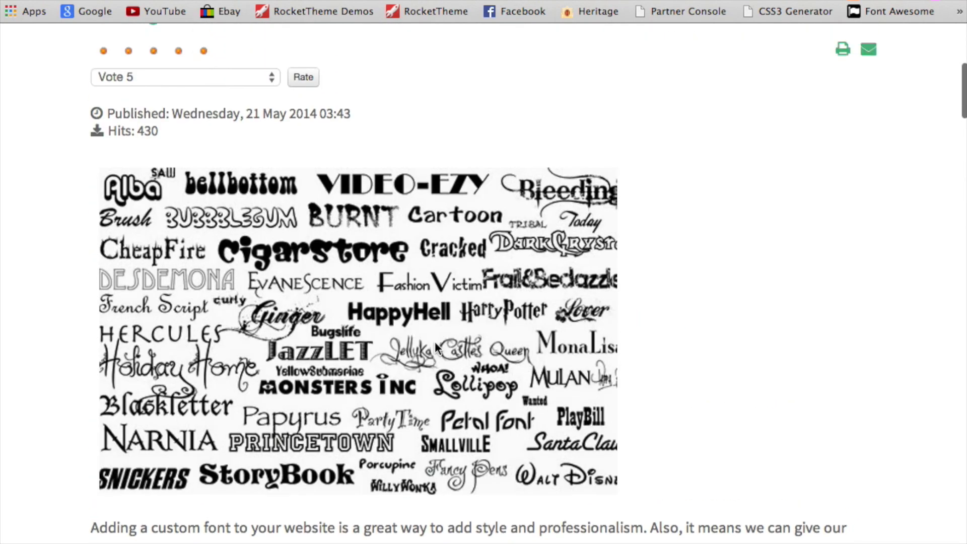